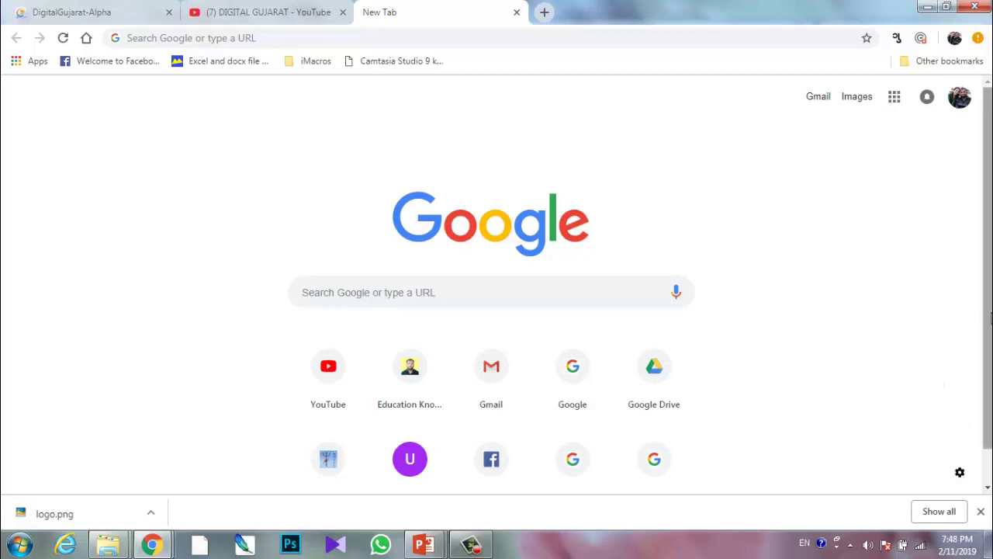
Search Google for "digital gujarat" and open the DigitalGujarat-Gamma result
scroll(991, 319, "down", 1)
scroll(990, 319, "up", 1)
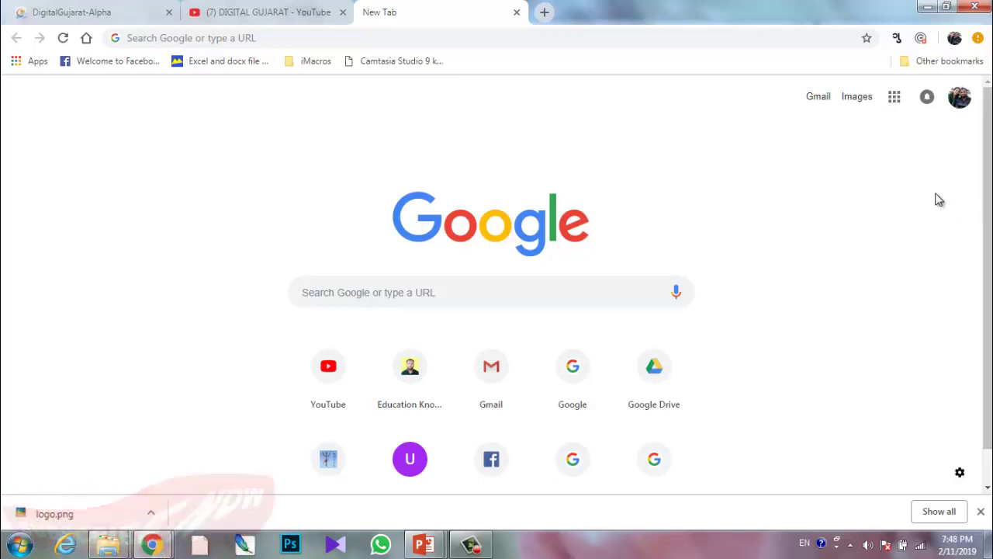
left_click(523, 303)
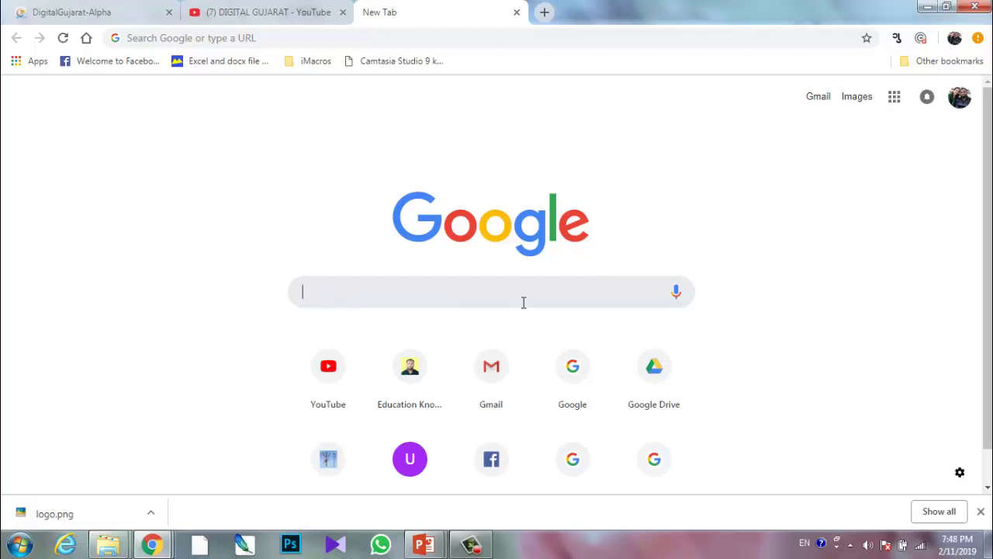
type("digi")
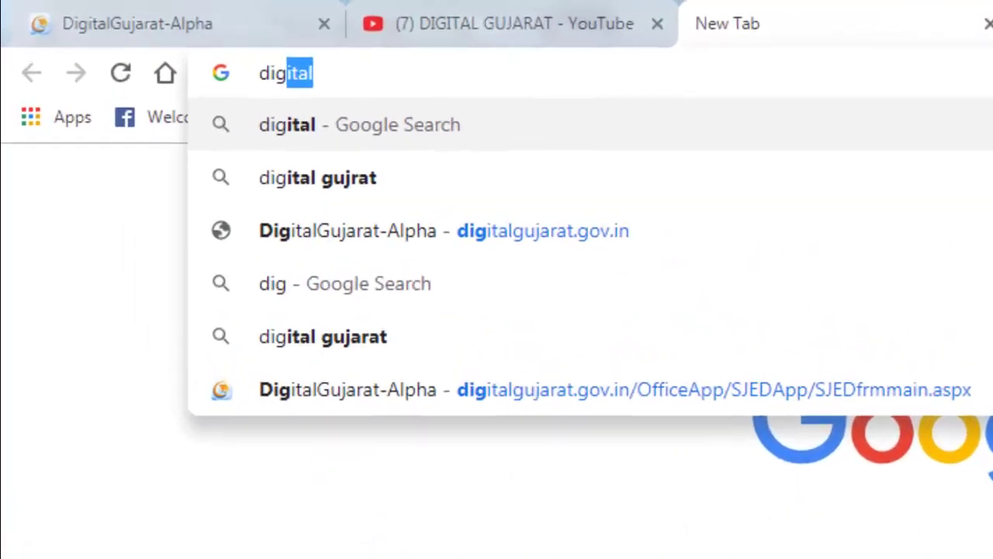
type("tal gu")
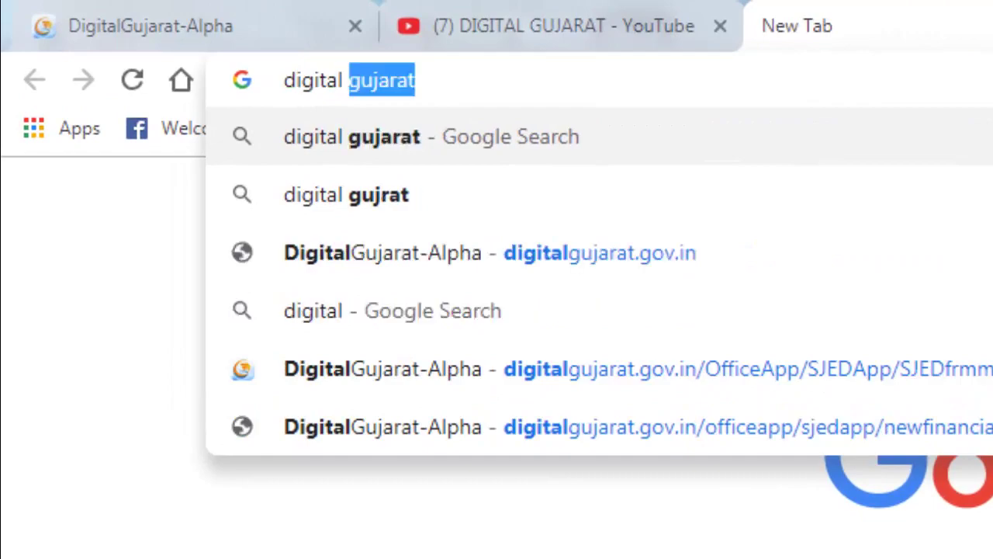
type("jarat")
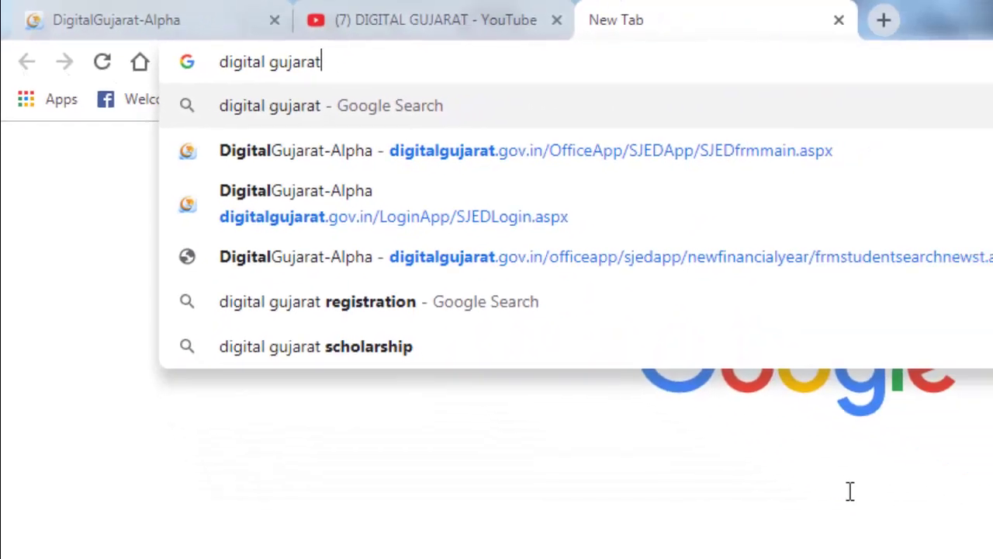
key("Return")
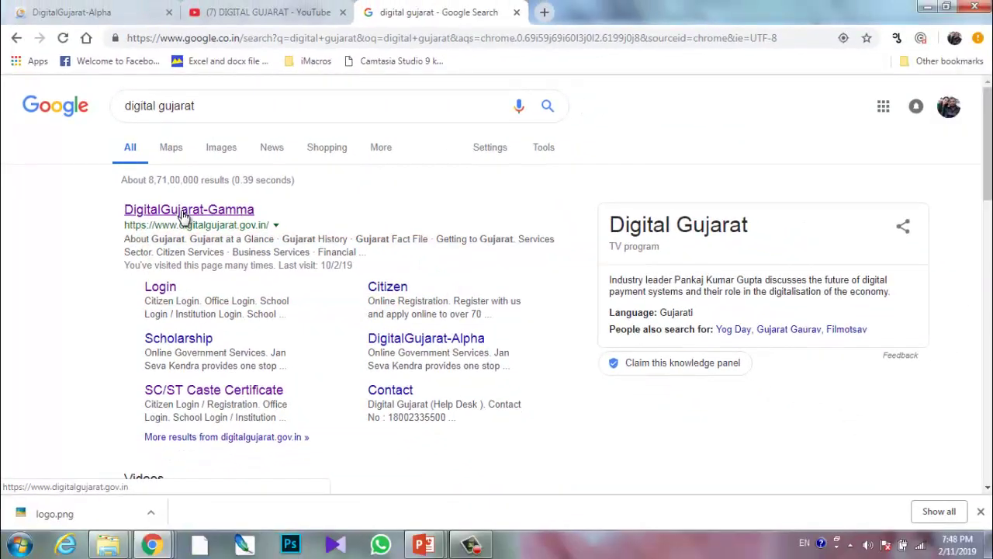
left_click(183, 215)
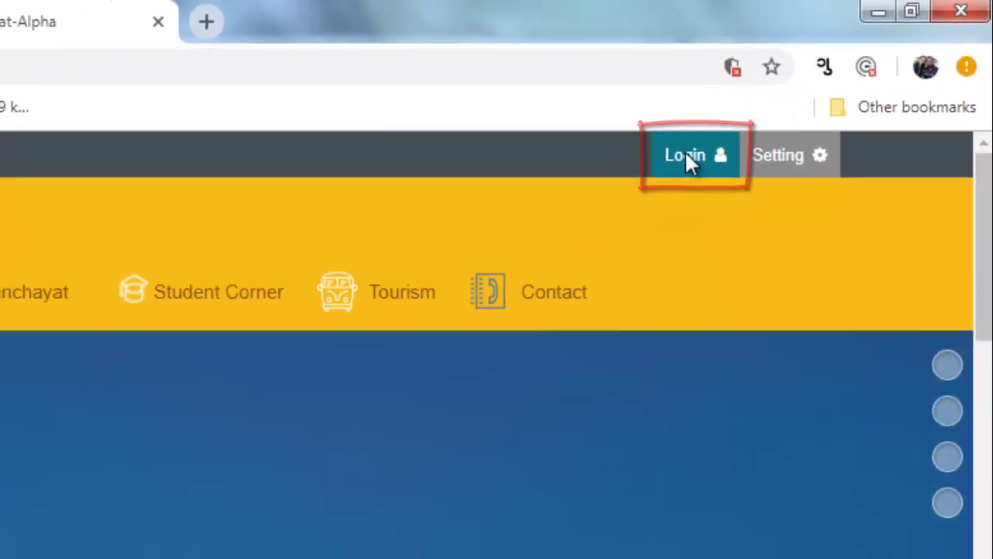
Open the Digital Gujarat login page and switch to School Login / Institution Login
left_click(496, 260)
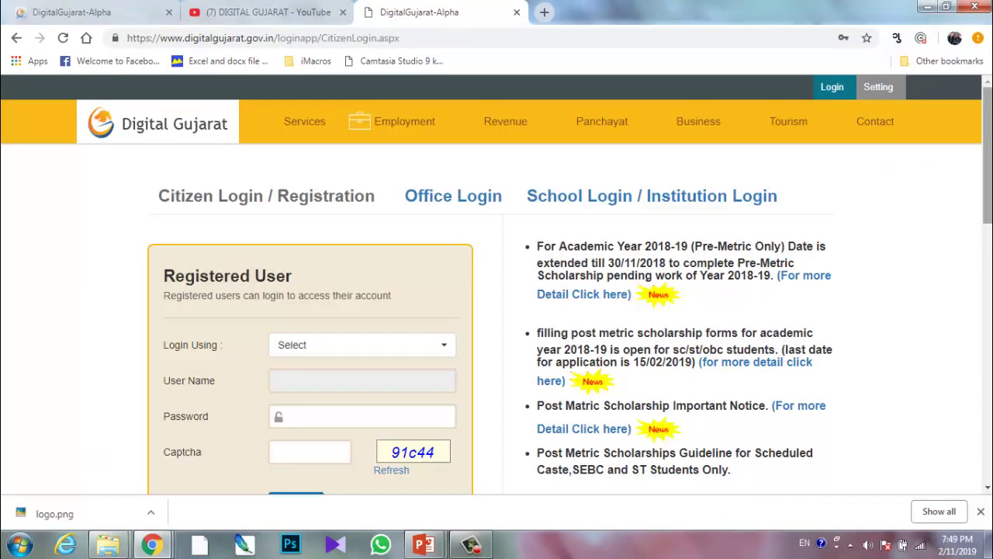
scroll(496, 295, "down", 1)
scroll(496, 295, "up", 1)
scroll(497, 295, "down", 1)
scroll(496, 295, "up", 1)
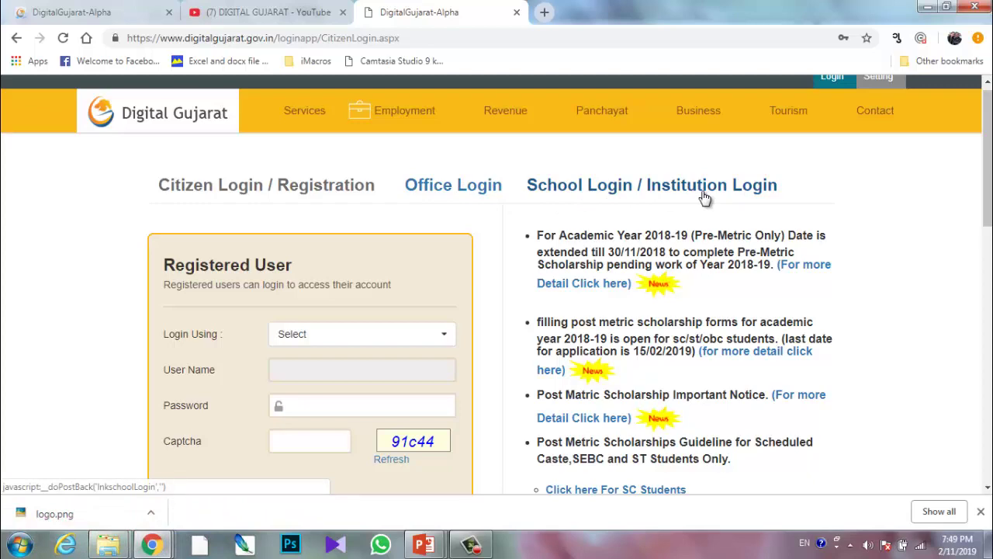
left_click(650, 189)
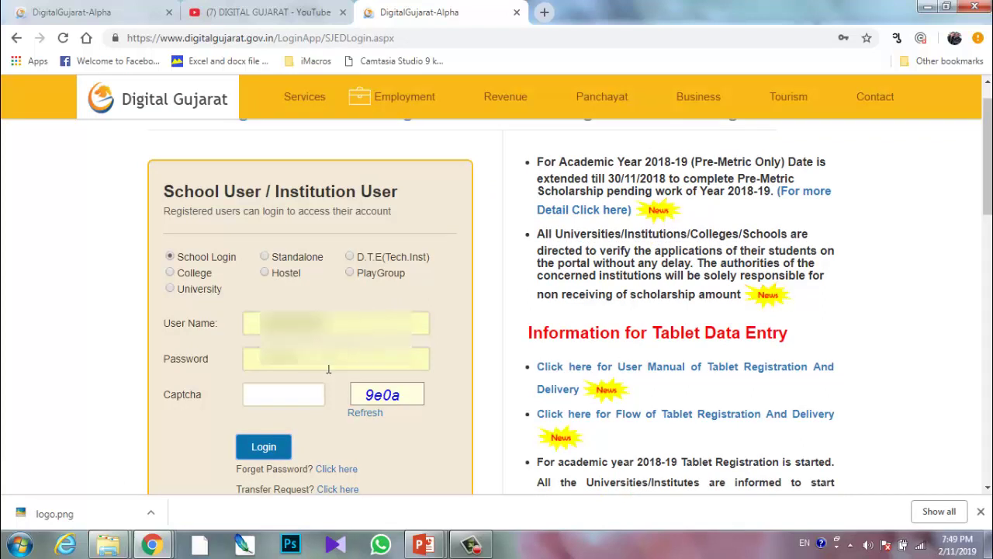
Enter the displayed captcha code and log in to the school account with the prefilled credentials
left_click(305, 393)
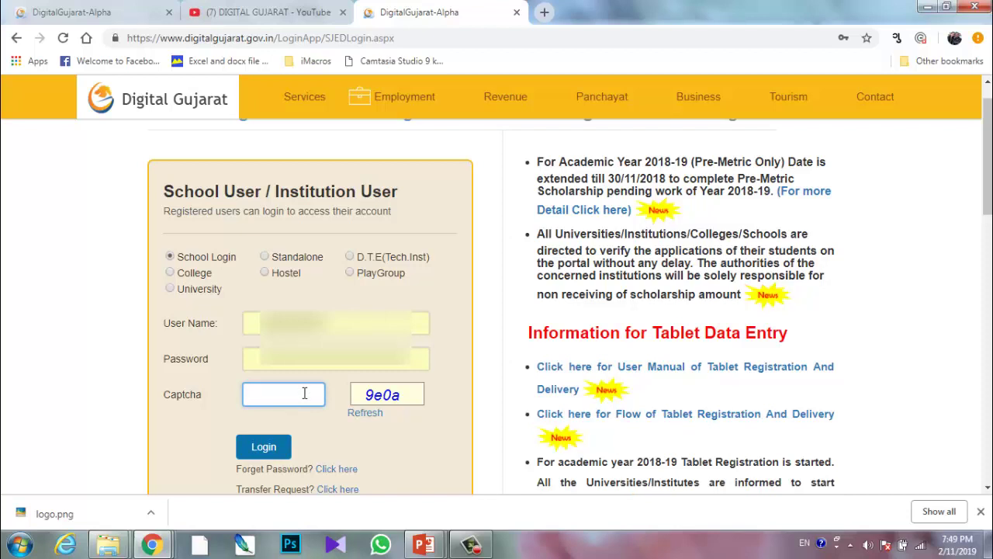
type("9e0a")
key("Return")
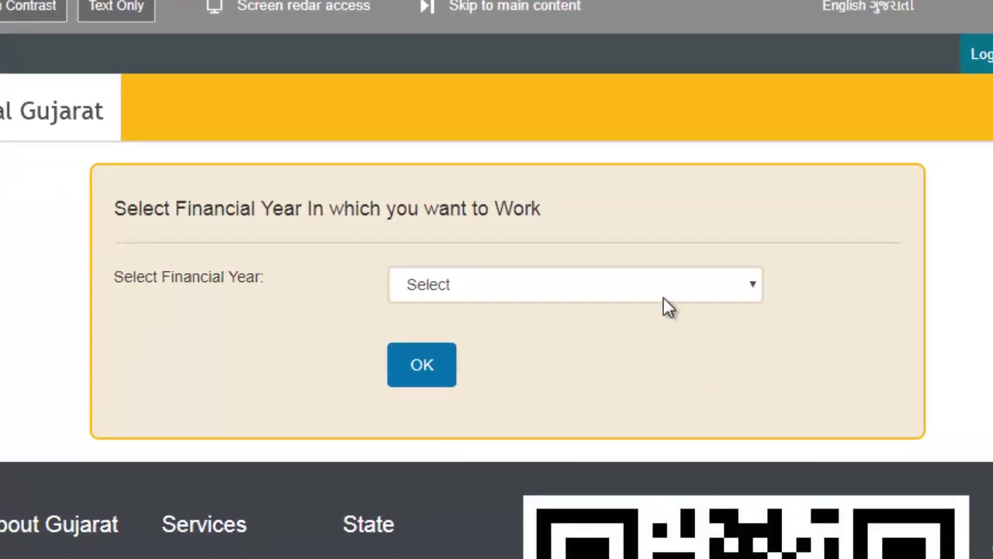
Choose financial year 2018-2019 to work in and open the Student Entry form of the Student Register
left_click(589, 287)
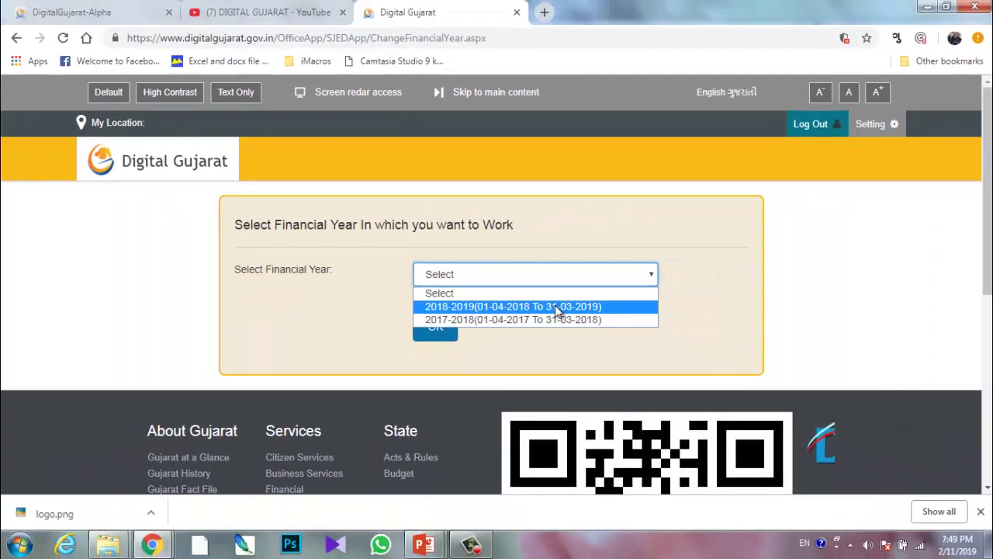
left_click(557, 308)
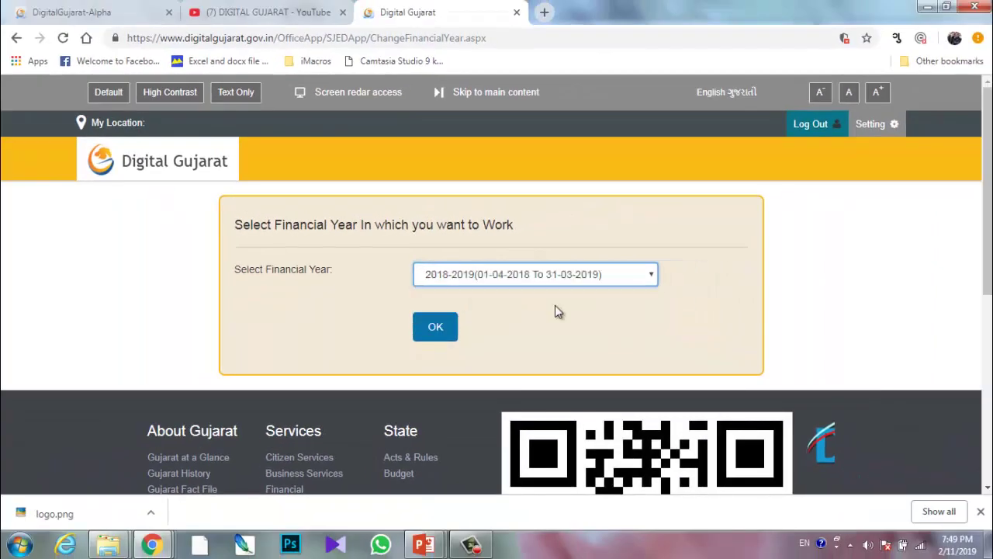
left_click(440, 329)
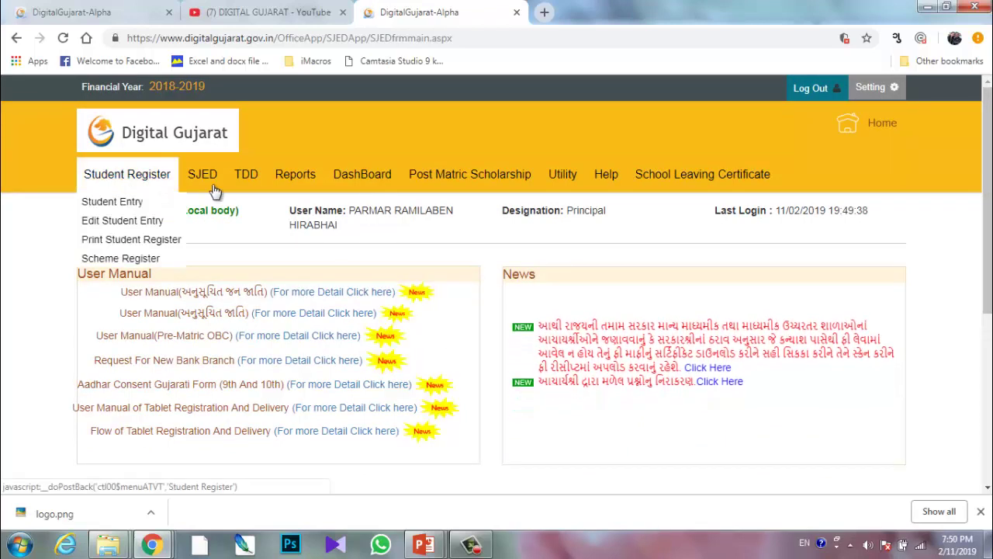
left_click(117, 203)
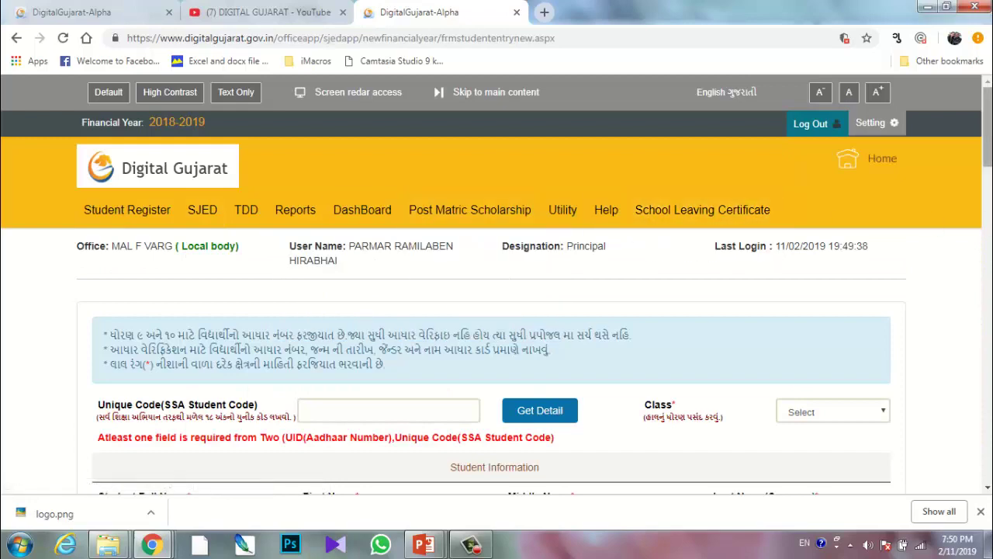
Examine the Unique Code (SSA Student Code) field and its Get Detail lookup on the student entry form
scroll(497, 310, "down", 3)
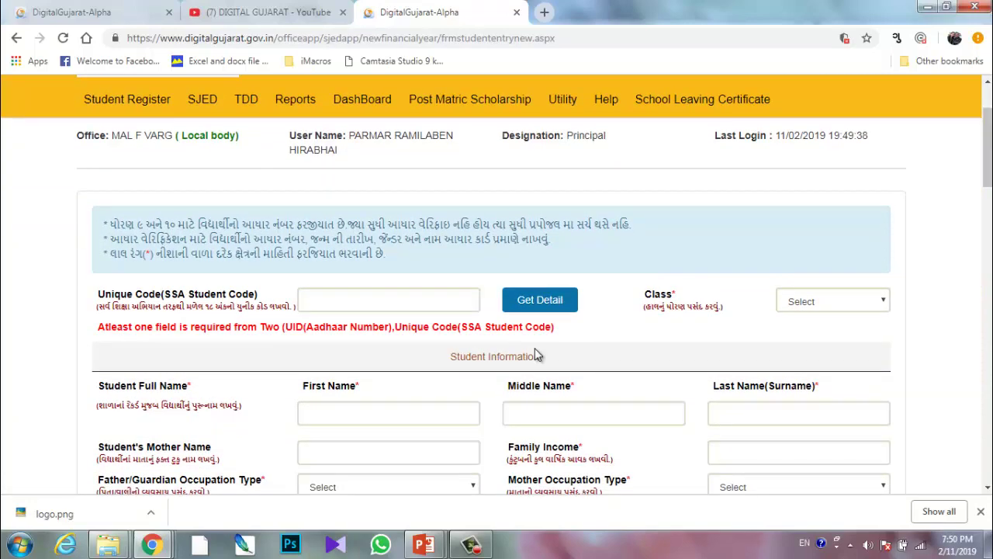
left_click(412, 299)
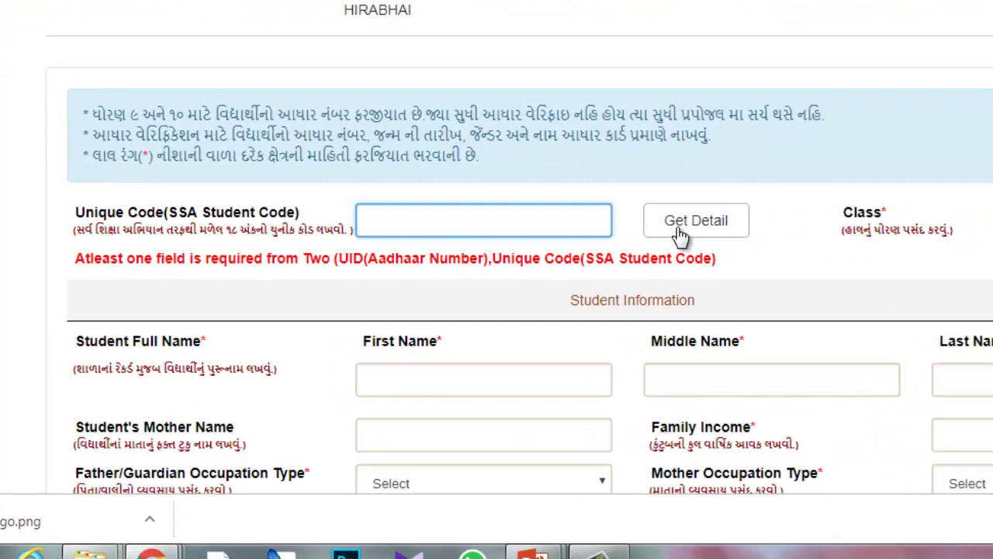
left_click(679, 230)
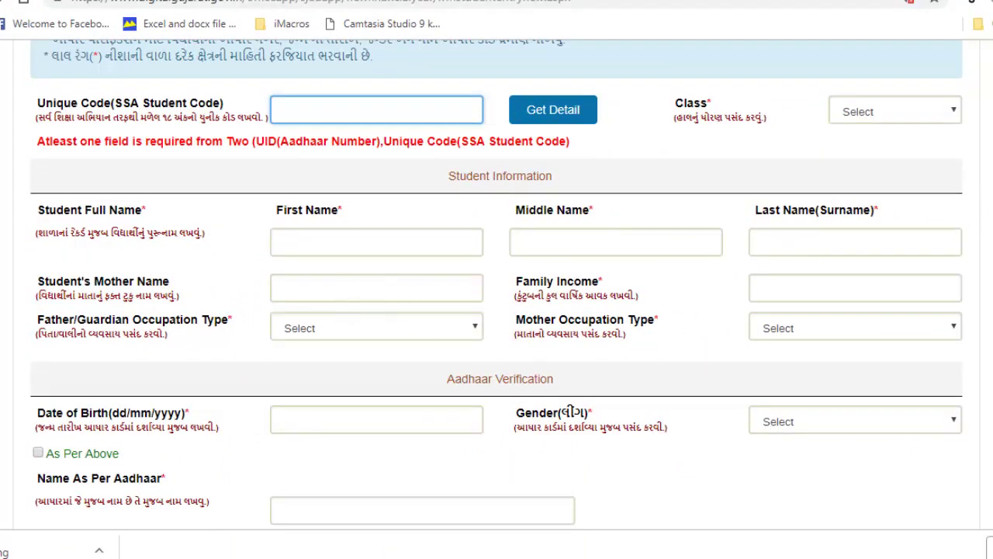
Review the available choices for Father/Guardian Occupation Type and Gender without selecting any
scroll(497, 310, "down", 2)
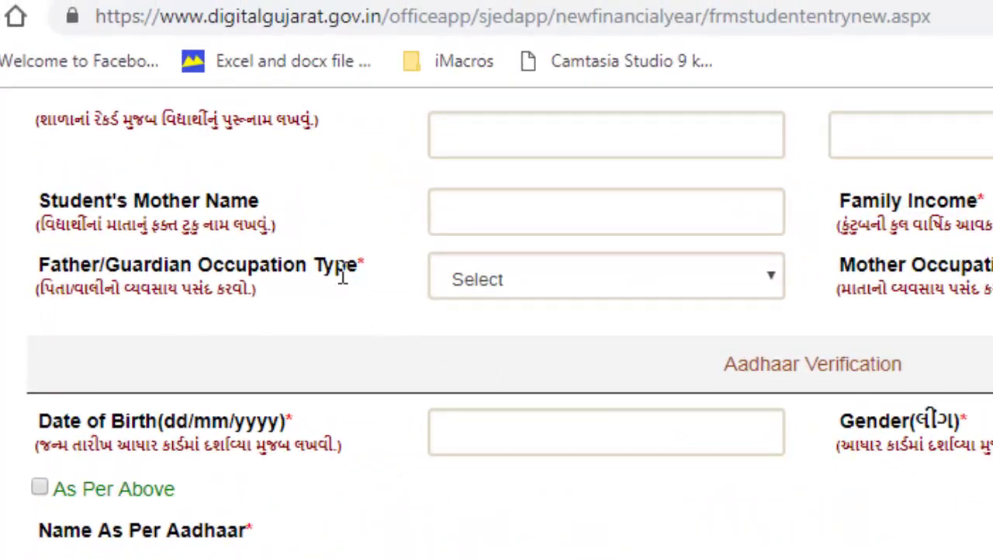
left_click(610, 286)
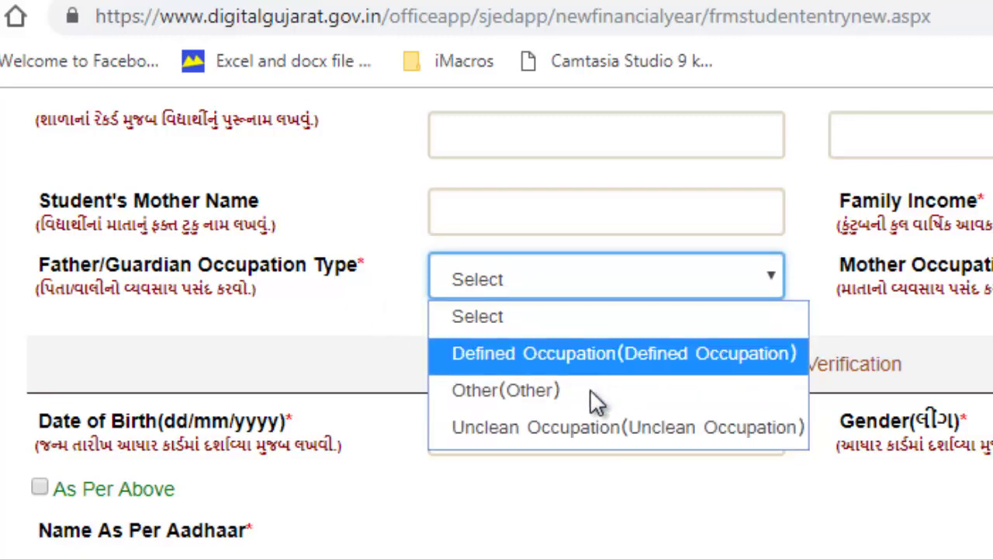
left_click(691, 280)
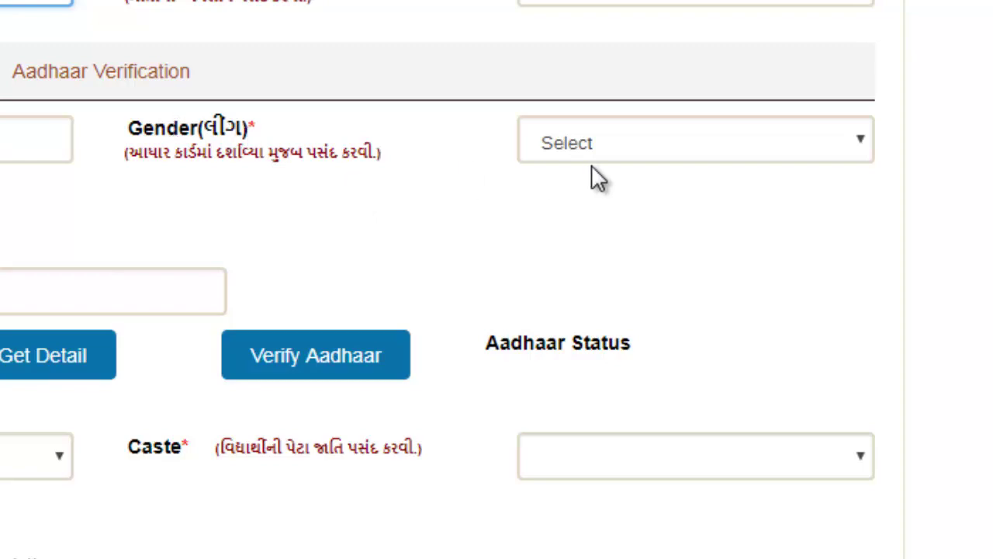
left_click(621, 141)
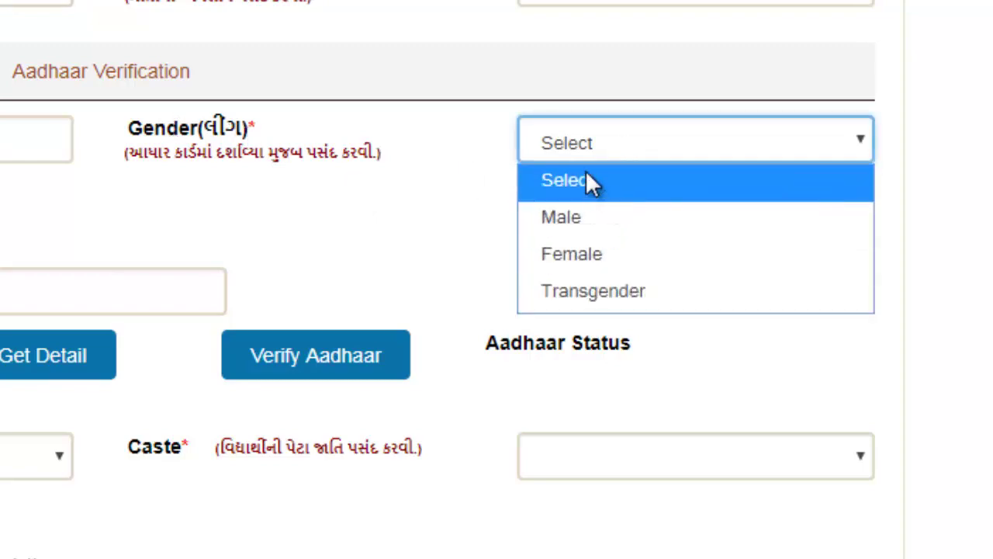
left_click(588, 144)
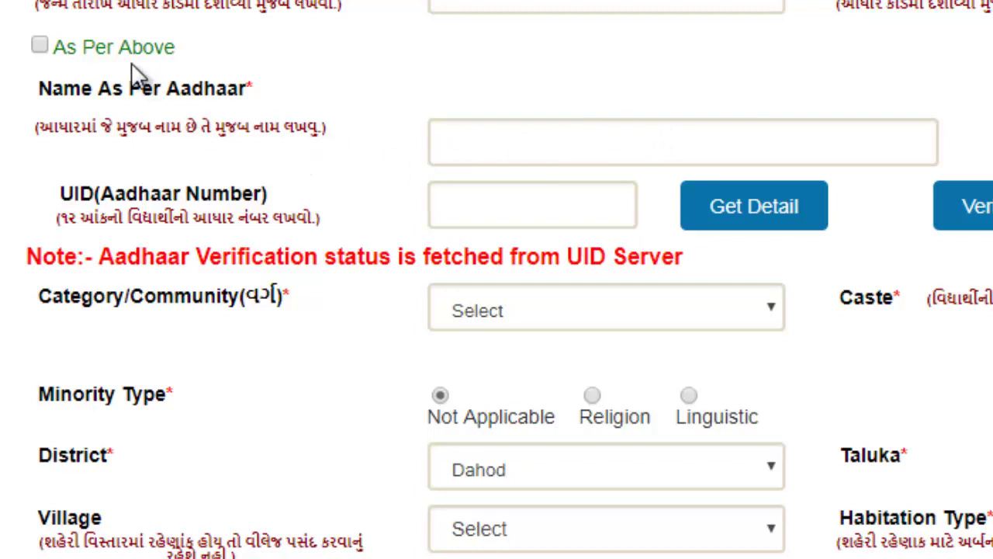
Examine the Name As Per Aadhaar, Category/Community and Caste fields, dismissing the Windows color scheme dialog
left_click(469, 150)
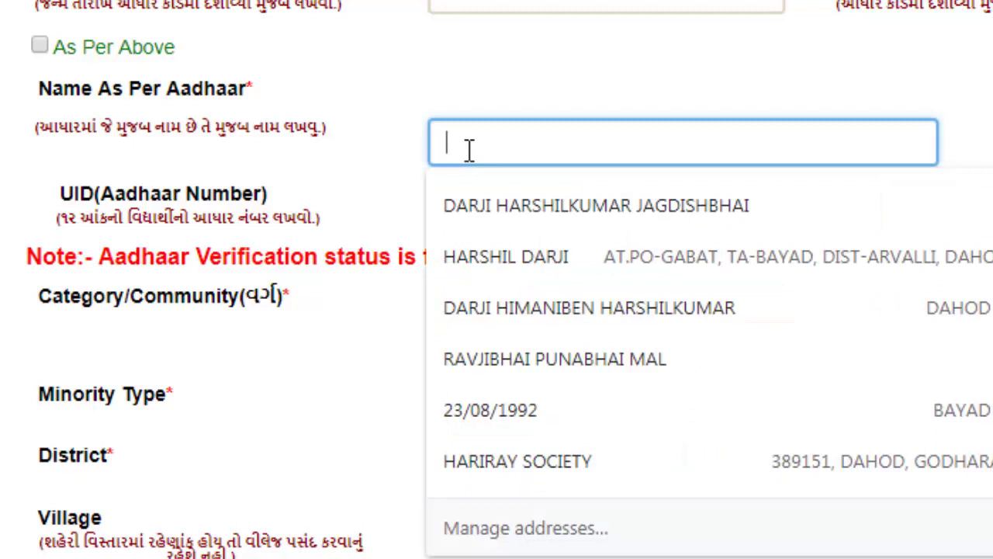
left_click(553, 49)
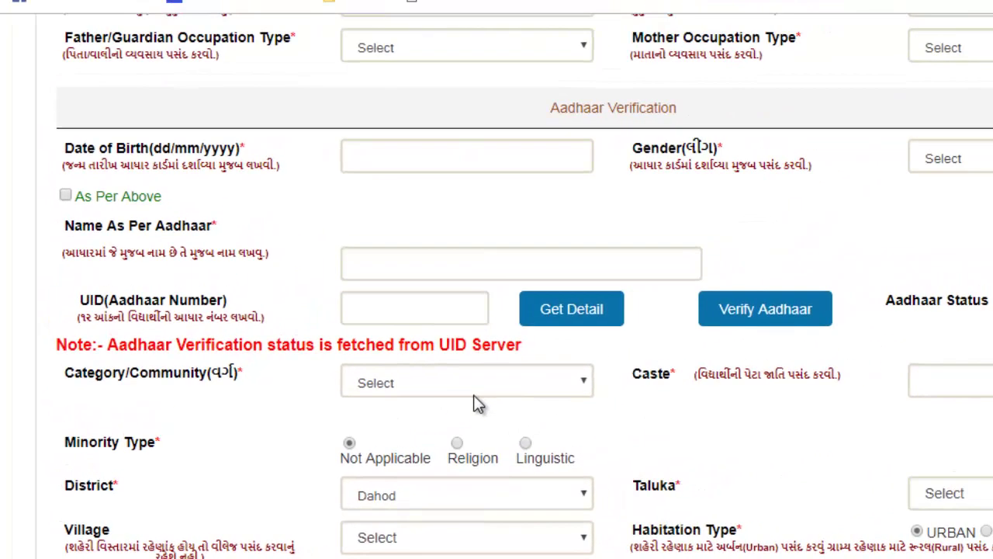
left_click(402, 383)
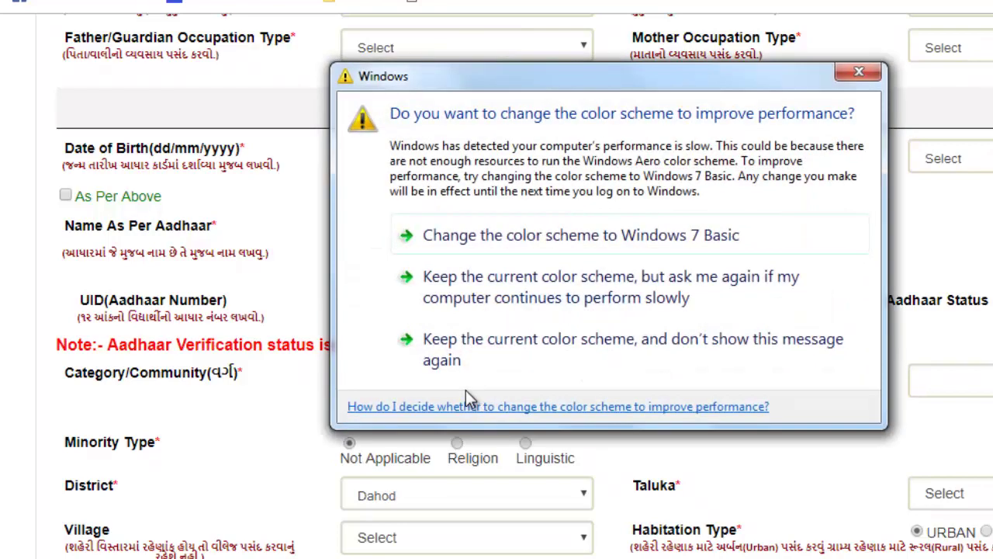
left_click(859, 72)
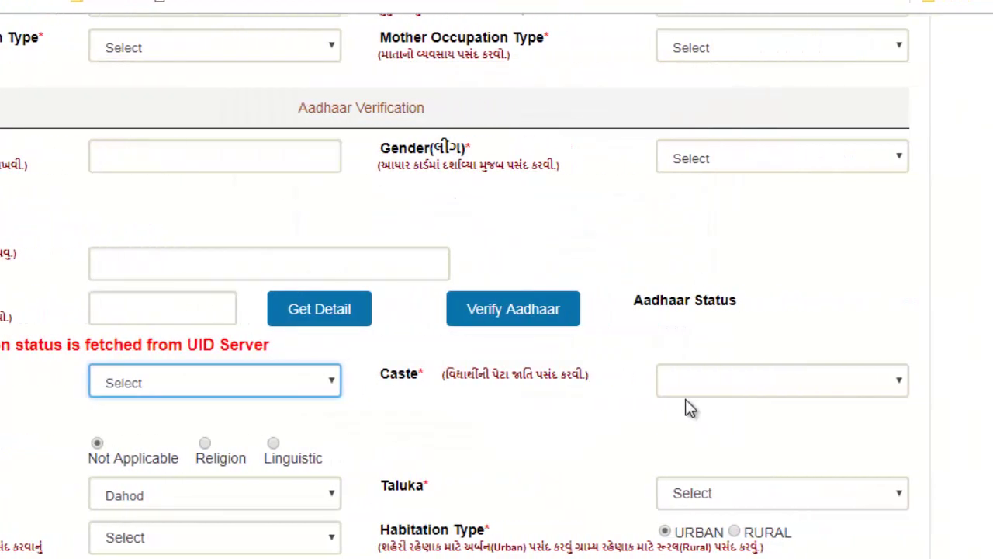
left_click(691, 393)
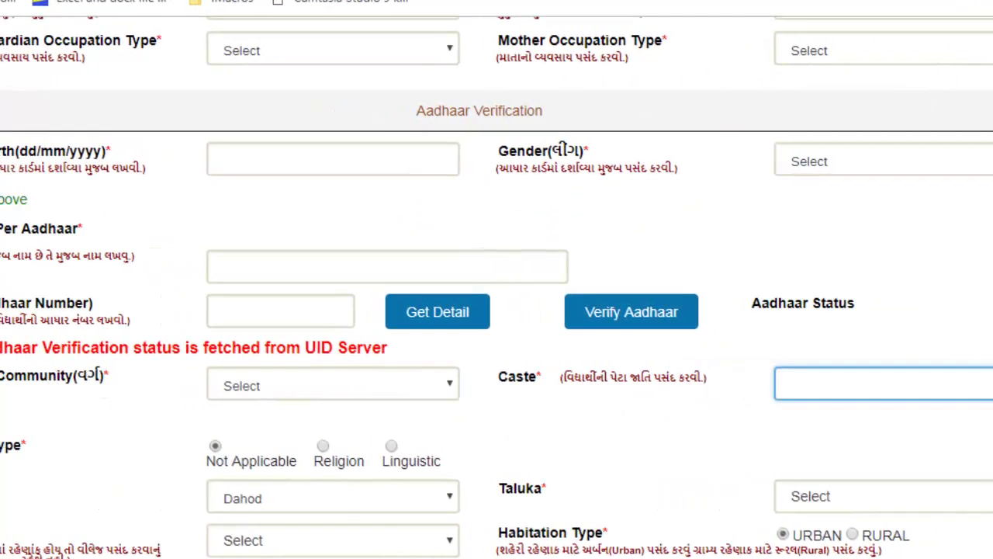
Set Physically Handicapped to No and clear the consent from the respective student's parents under Bank Details
scroll(702, 402, "down", 3)
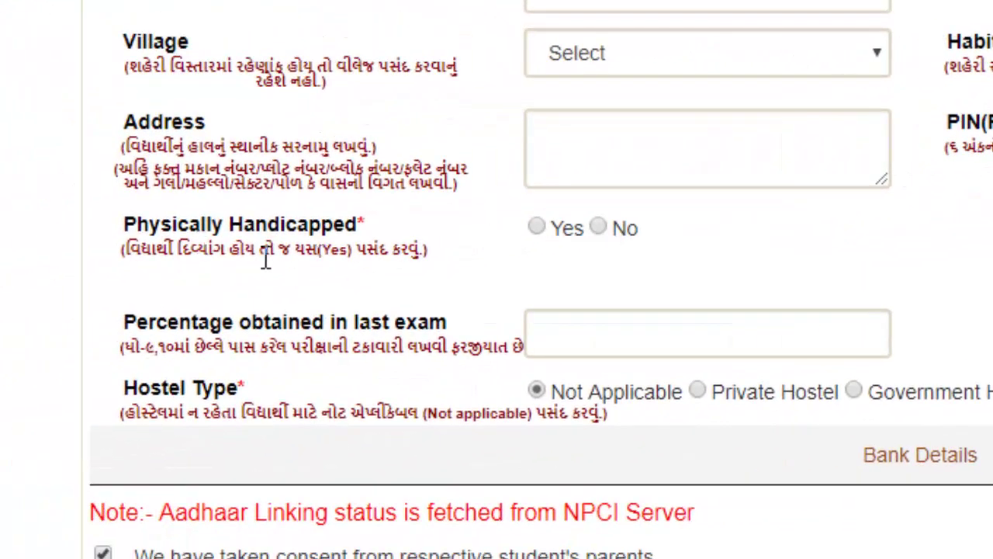
left_click(599, 227)
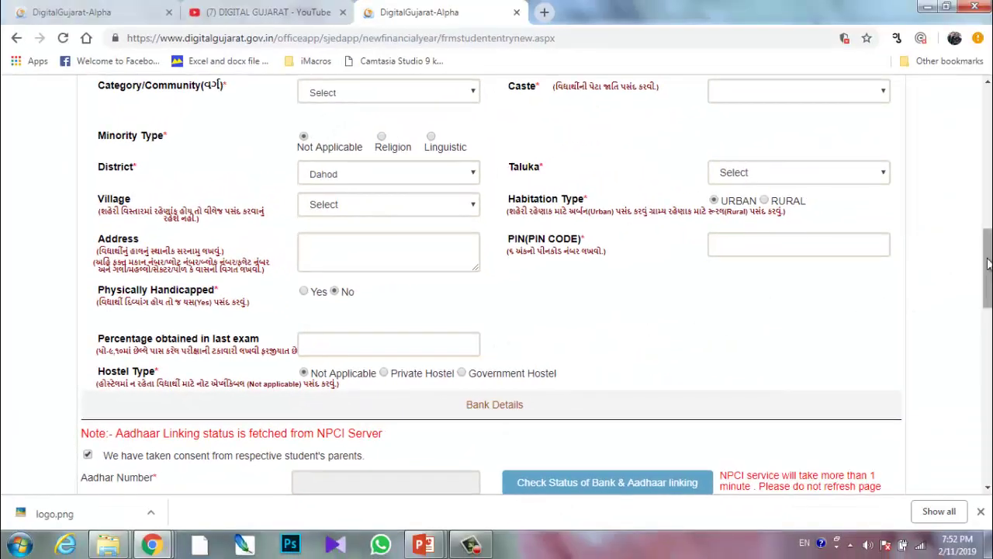
left_click_drag(987, 264, 987, 299)
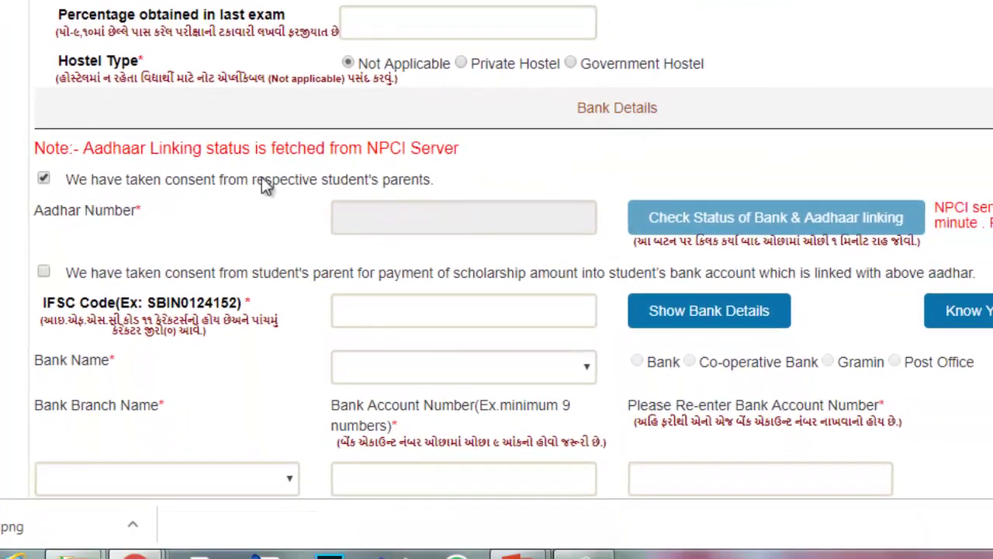
scroll(497, 248, "down", 2)
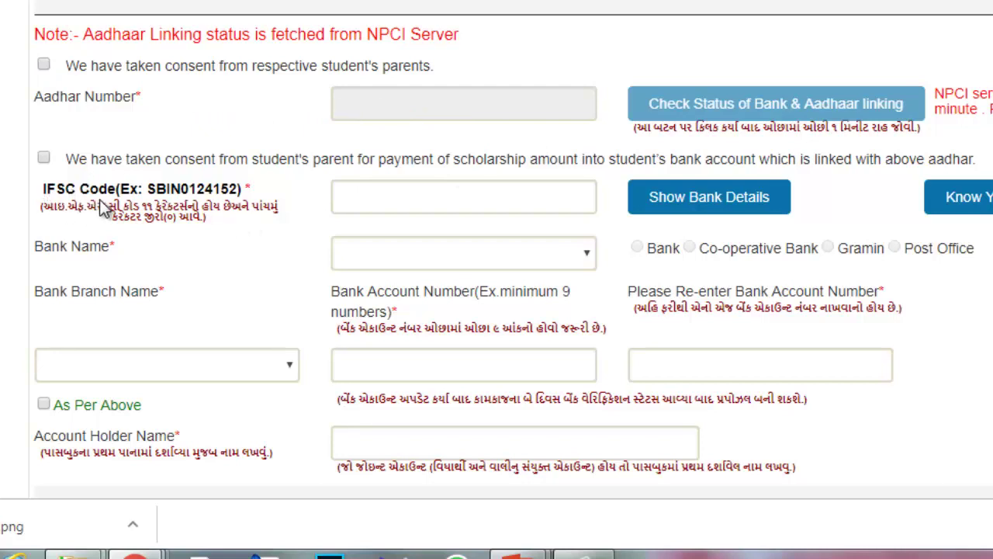
left_click(363, 199)
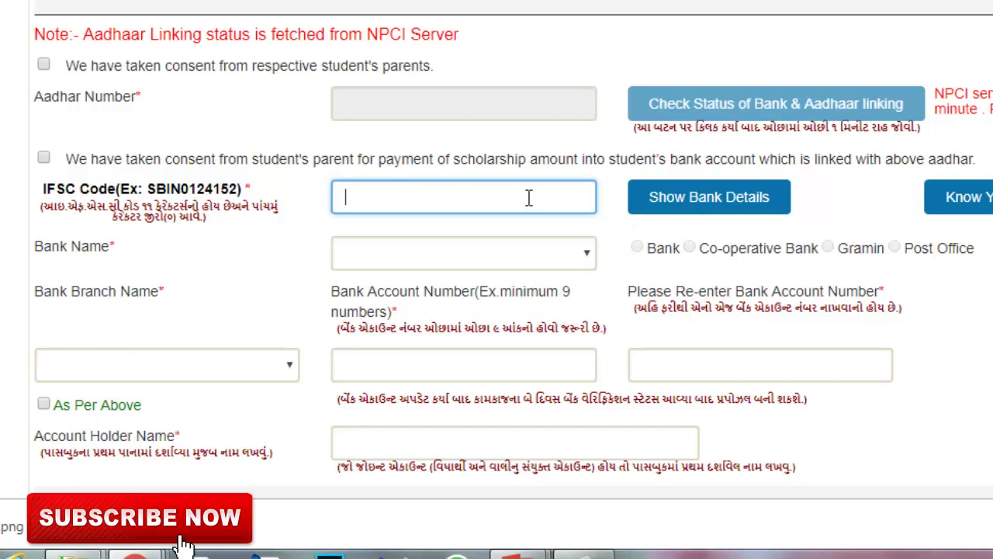
type("b")
key("BackSpace")
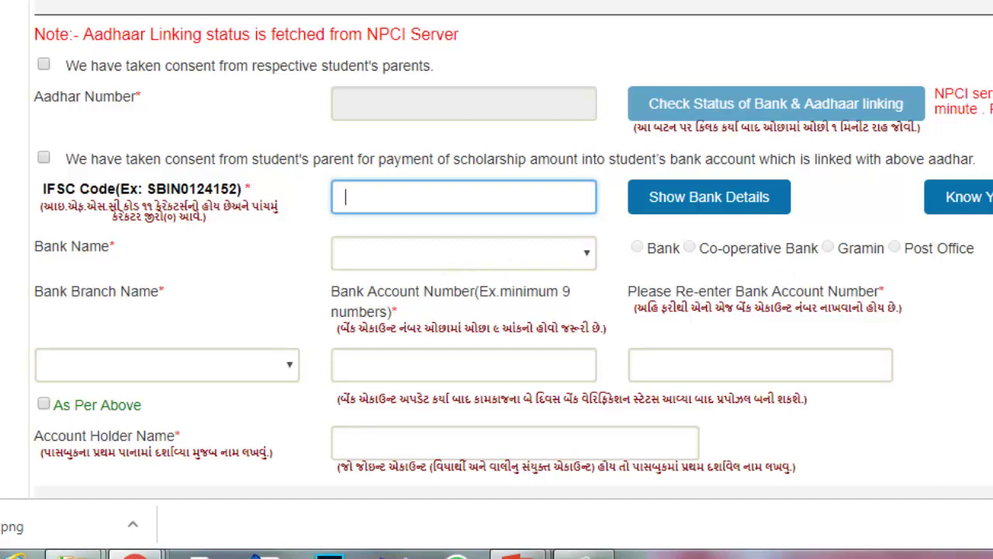
Examine the Bank Account Number, Re-enter Bank Account Number and As Per Above fields under Bank Details, leaving them empty
scroll(225, 391, "down", 1)
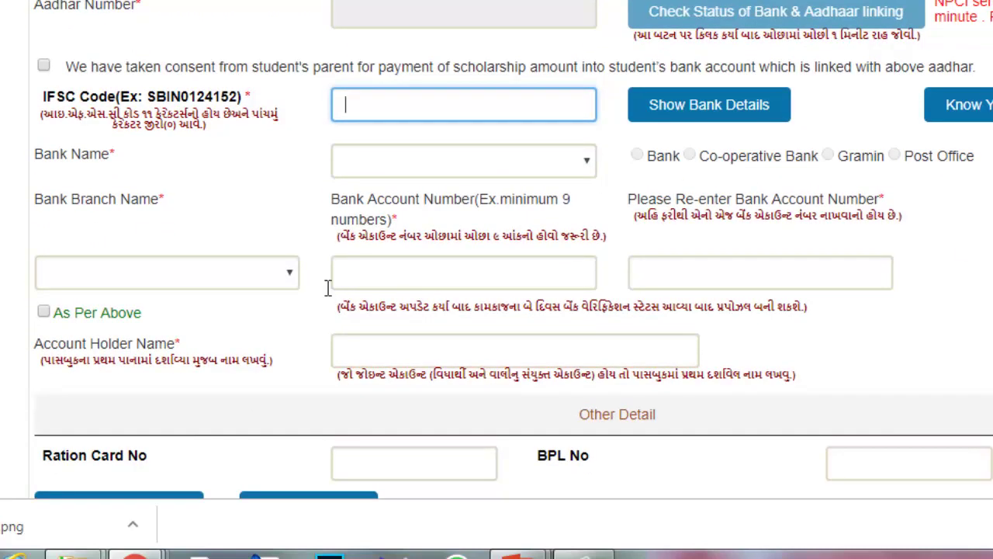
left_click(370, 265)
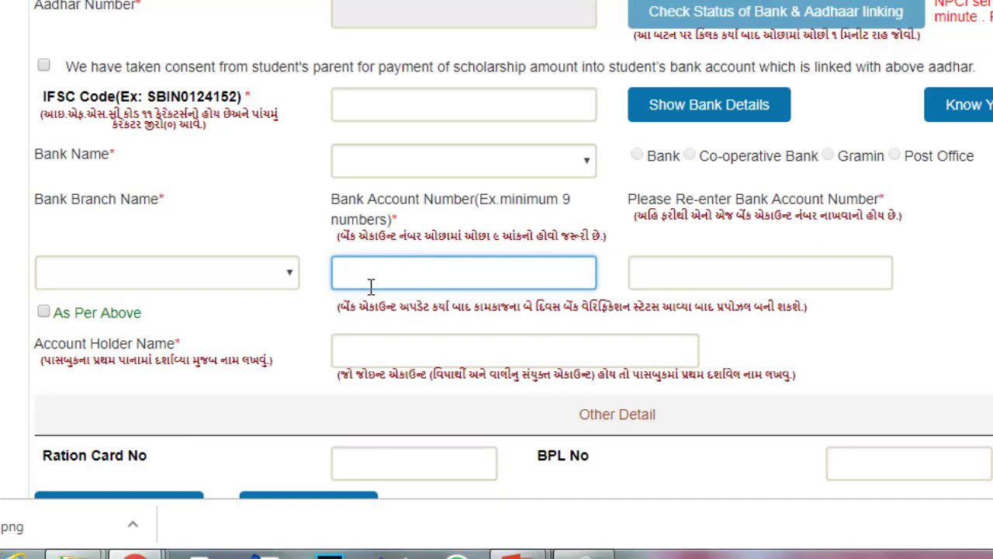
left_click(652, 272)
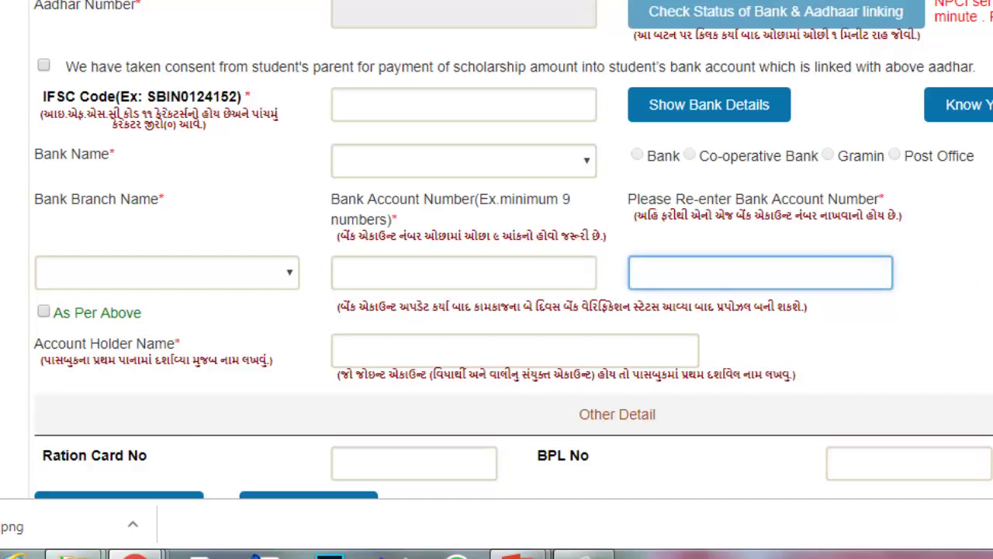
scroll(719, 183, "down", 2)
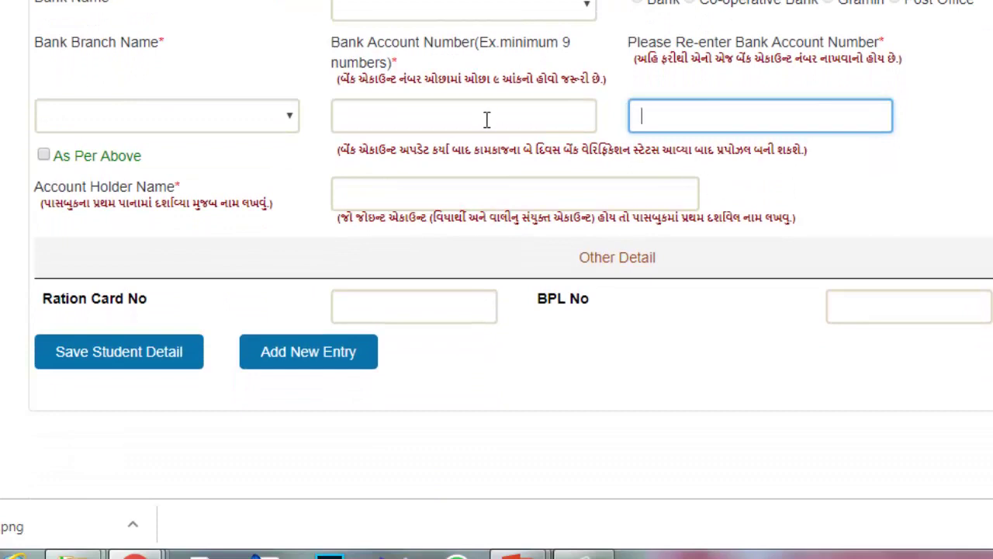
left_click(486, 119)
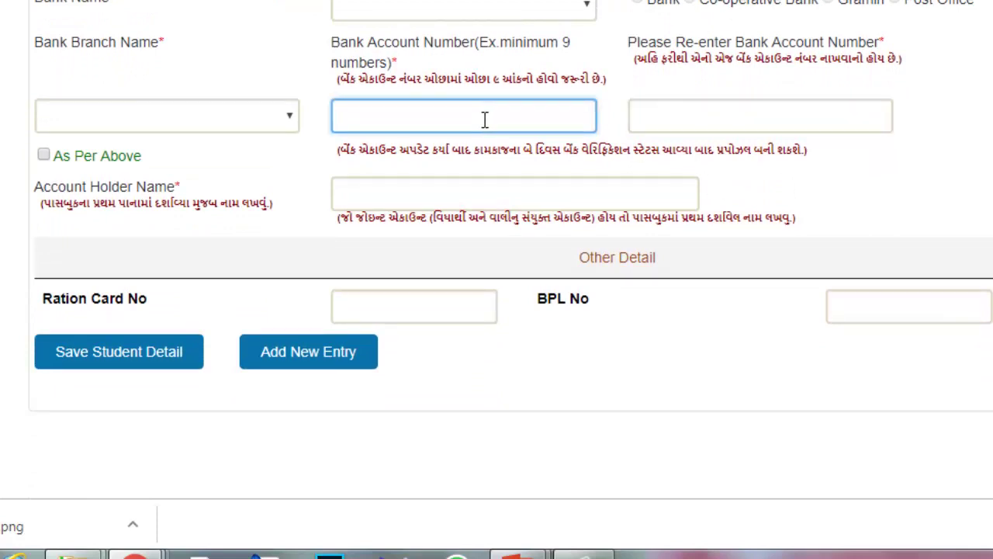
left_click(664, 110)
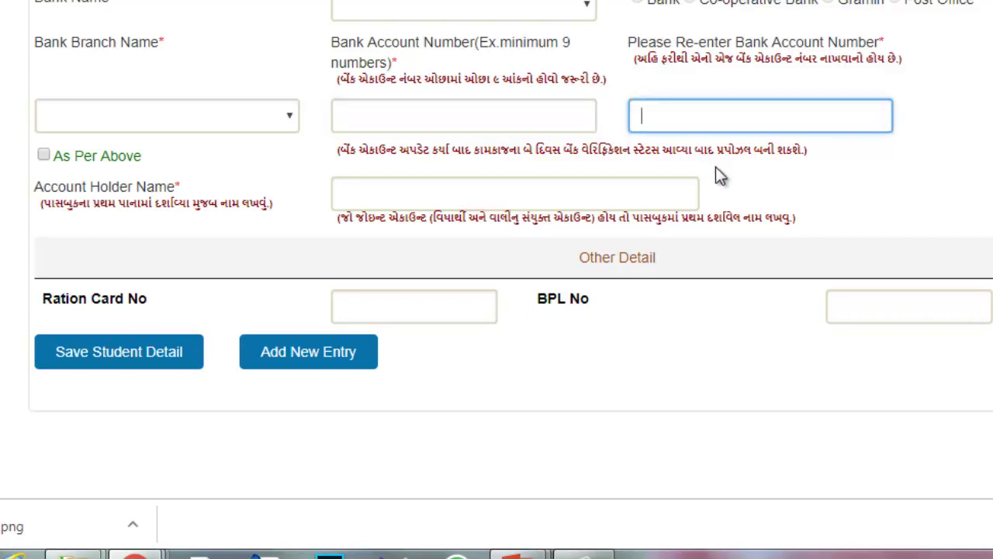
left_click(43, 155)
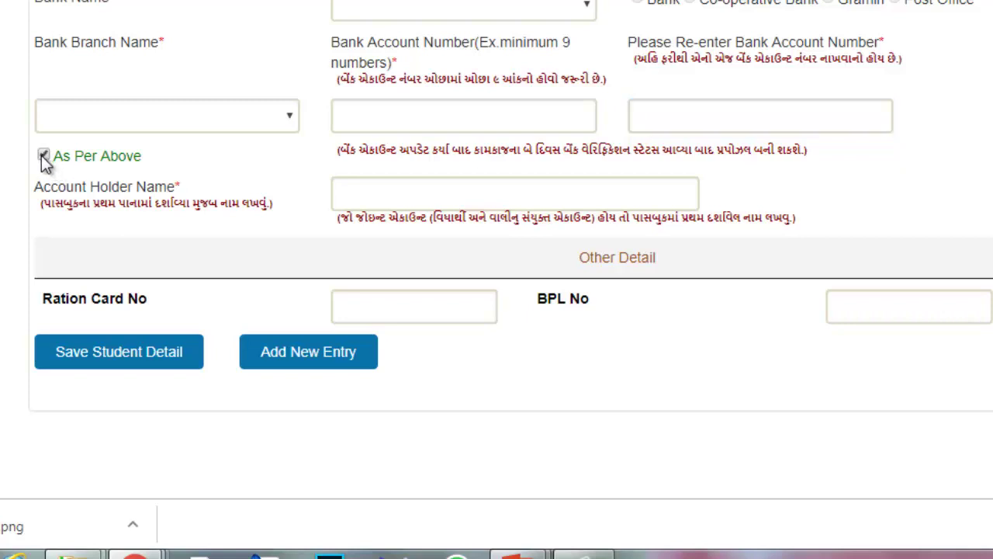
left_click(43, 155)
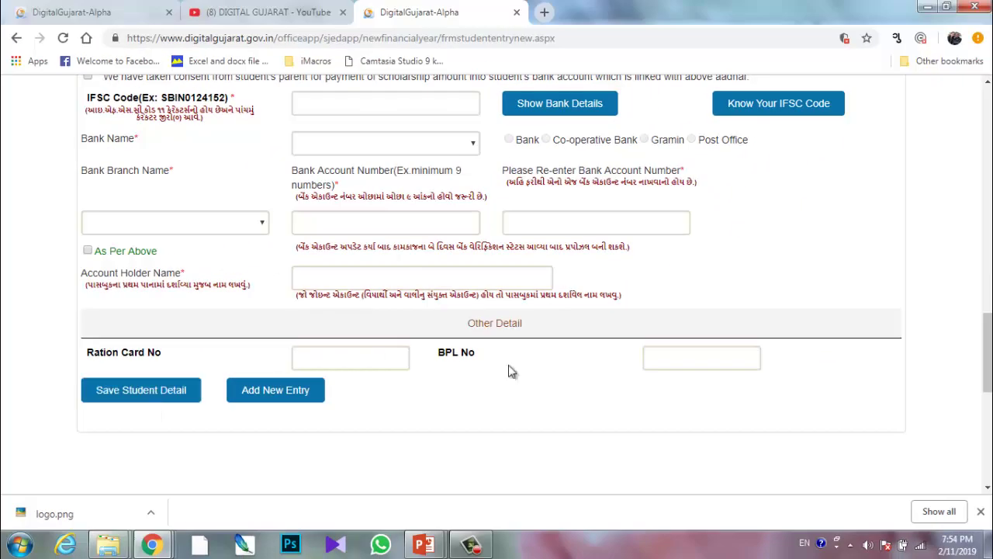
Open the Edit Student Entry page of the Student Register
left_click_drag(988, 364, 986, 111)
mouse_move(130, 215)
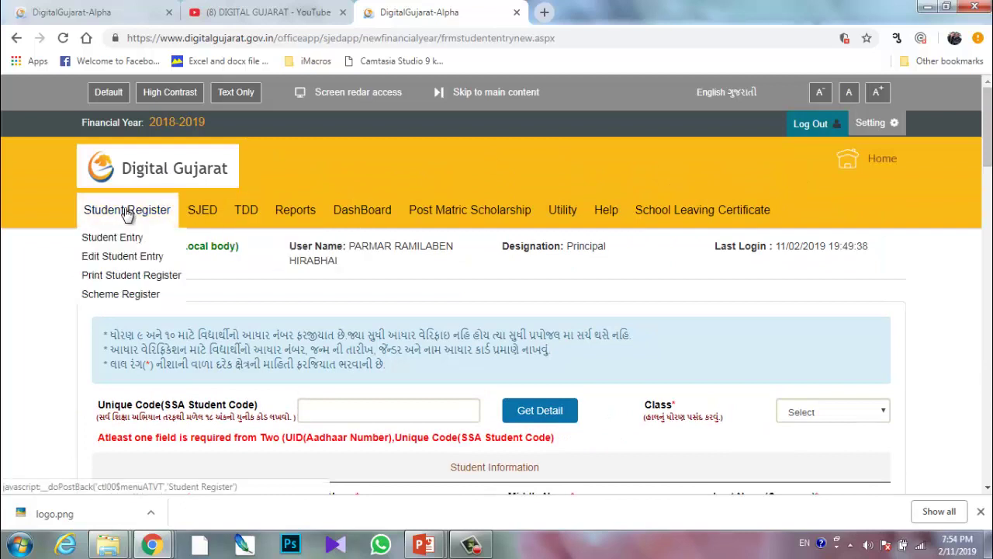
left_click(122, 257)
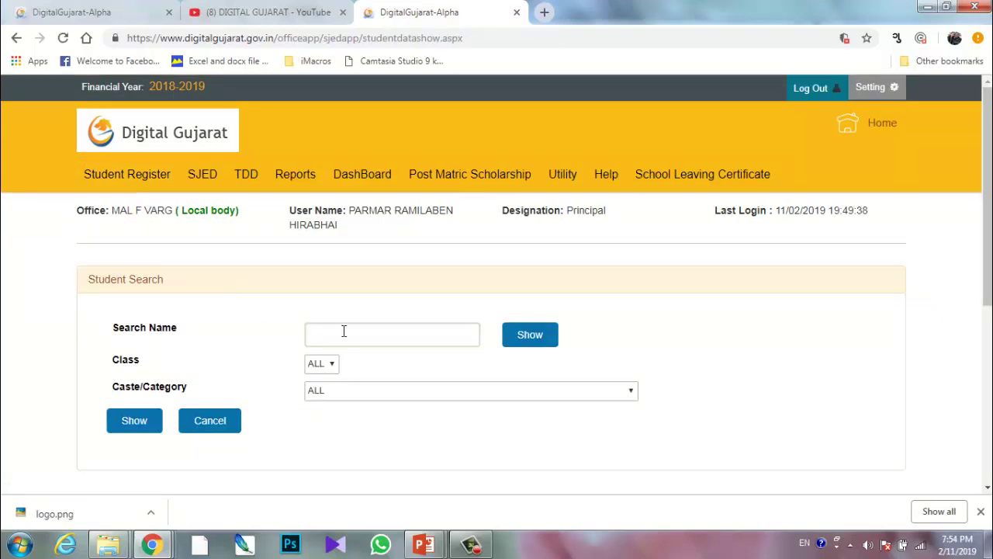
List the students of Class 2 with Caste/Category set to ALL in Student Search
scroll(850, 283, "down", 3)
scroll(851, 283, "up", 1)
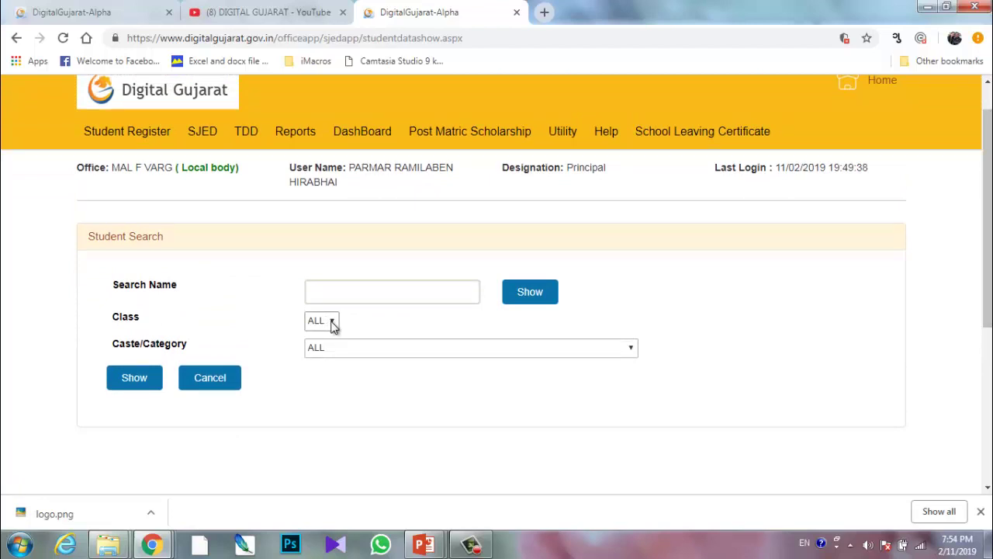
left_click(332, 325)
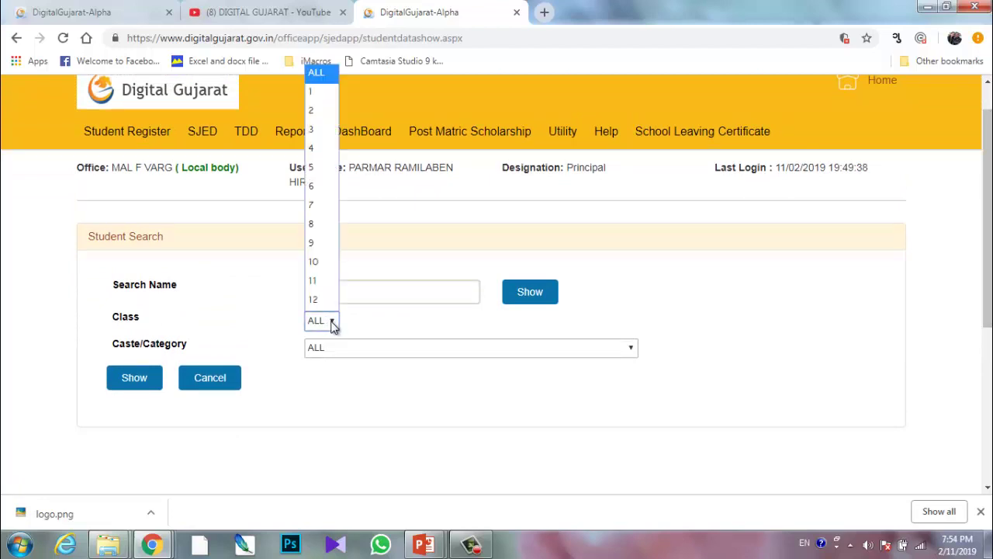
left_click(329, 113)
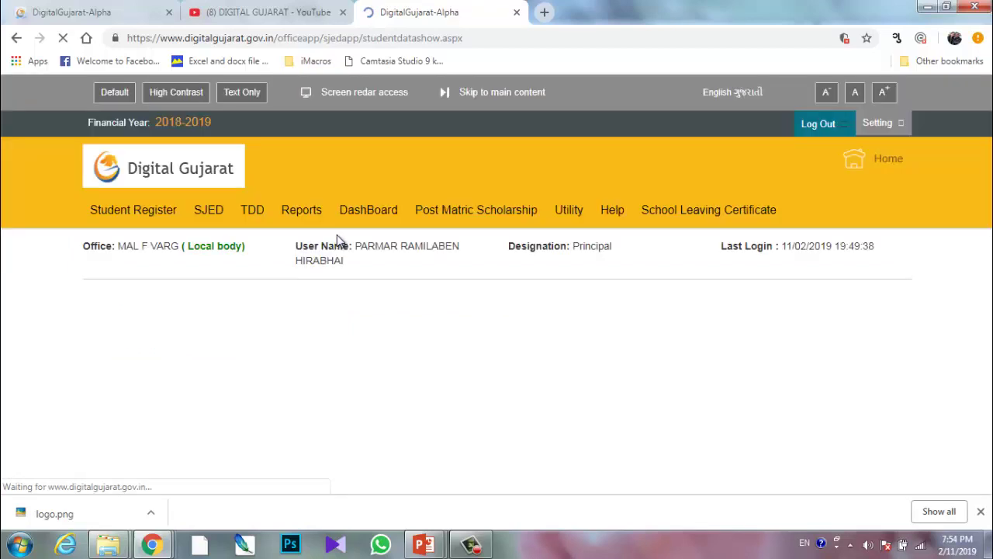
scroll(543, 303, "down", 1)
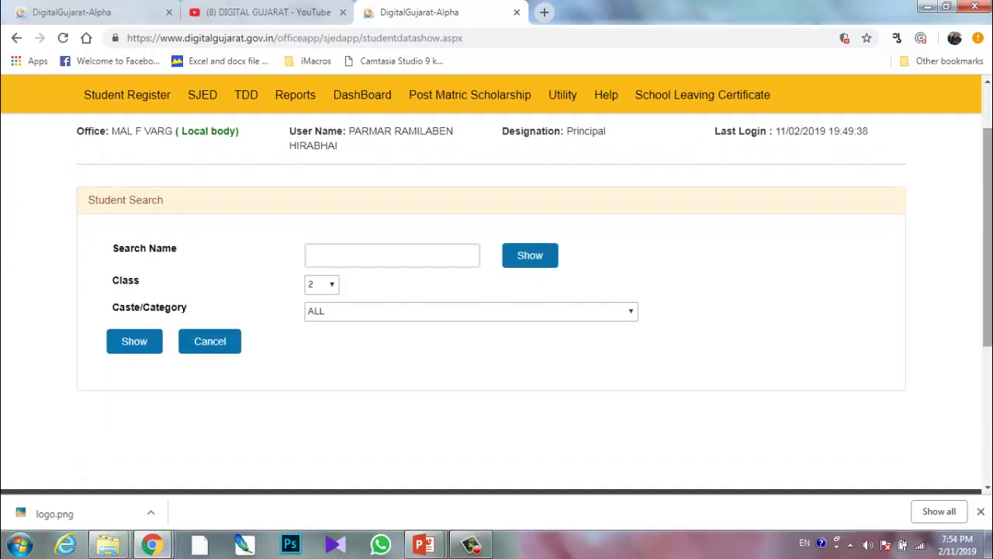
left_click(360, 313)
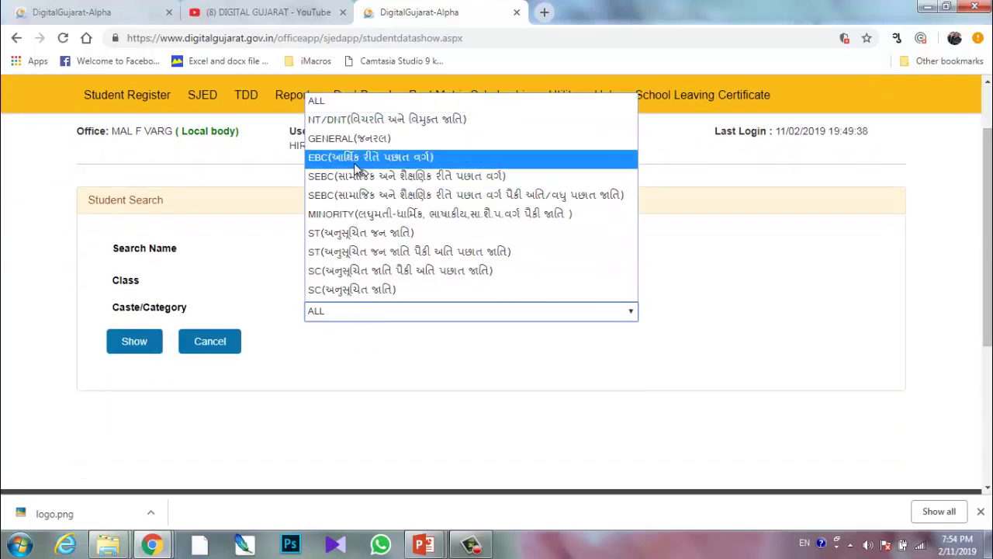
left_click(344, 103)
left_click(152, 351)
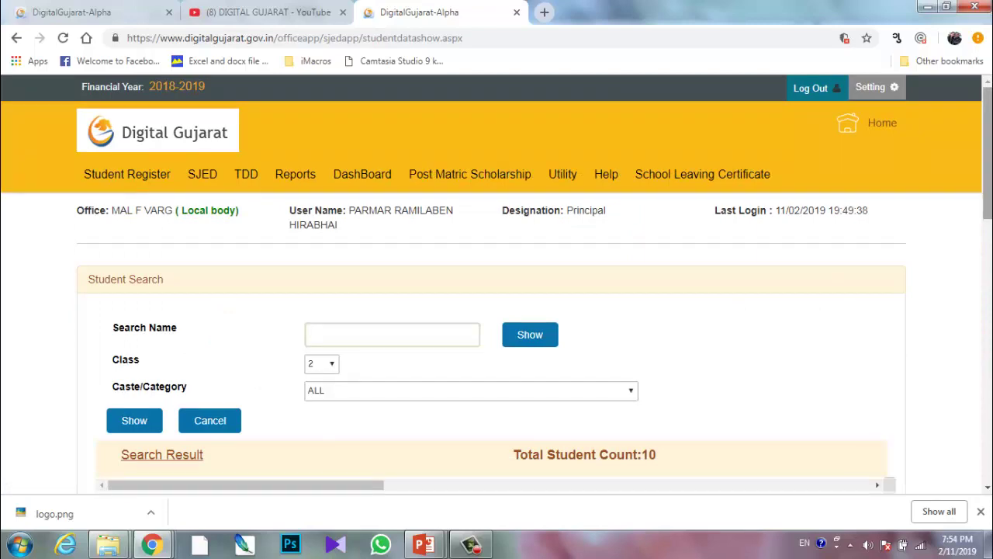
Examine the Class 2 search results and the Edit and Delete options offered for each student
scroll(848, 293, "down", 5)
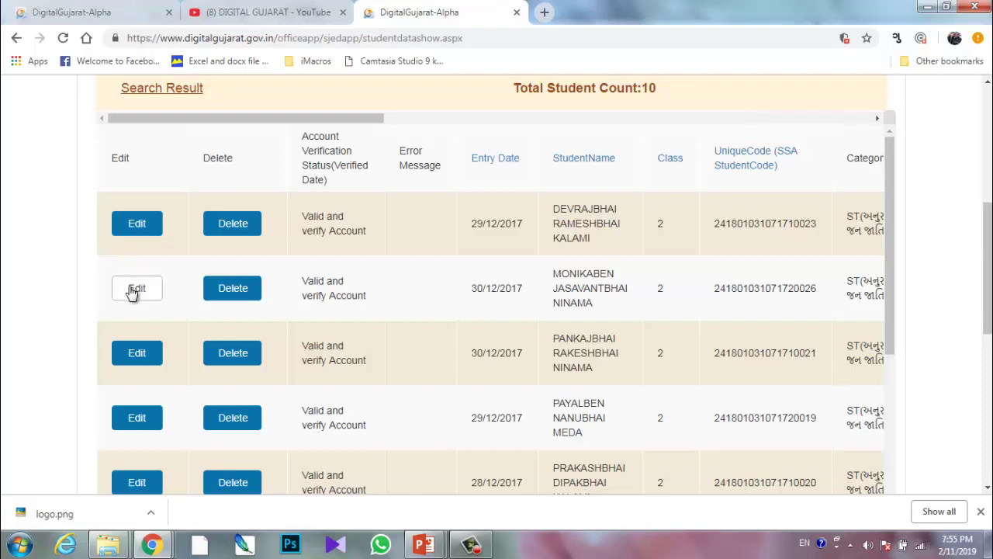
left_click(133, 225)
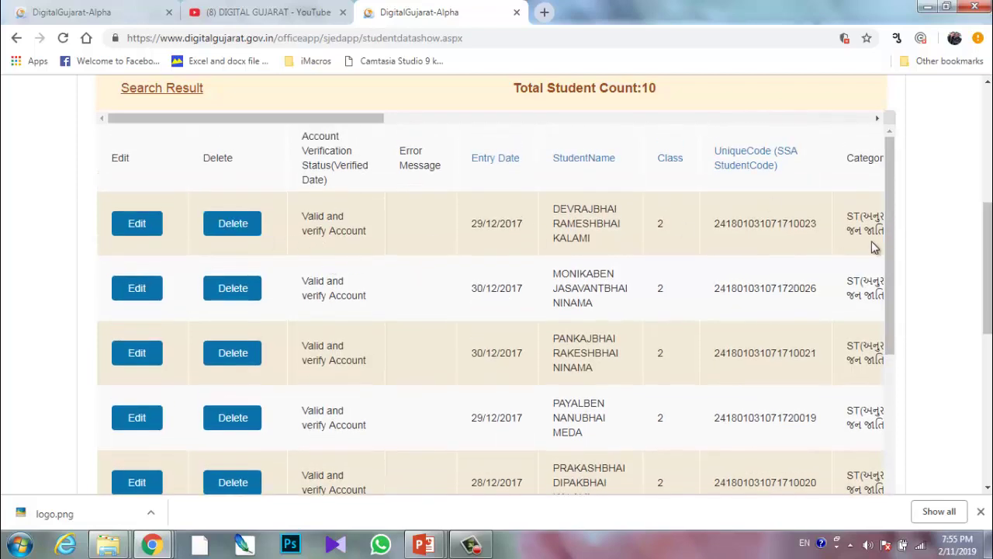
scroll(890, 310, "down", 1)
left_click_drag(884, 357, 886, 160)
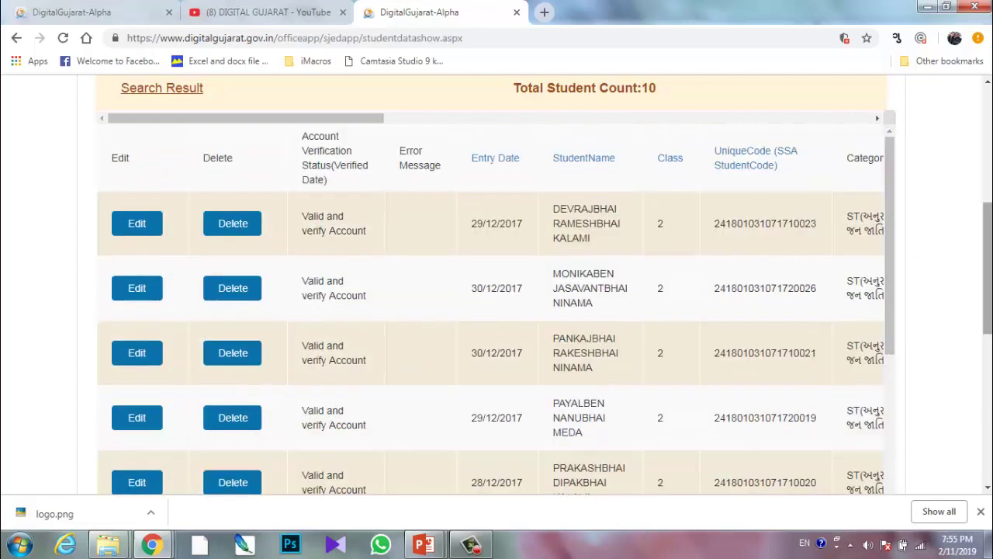
scroll(497, 285, "up", 5)
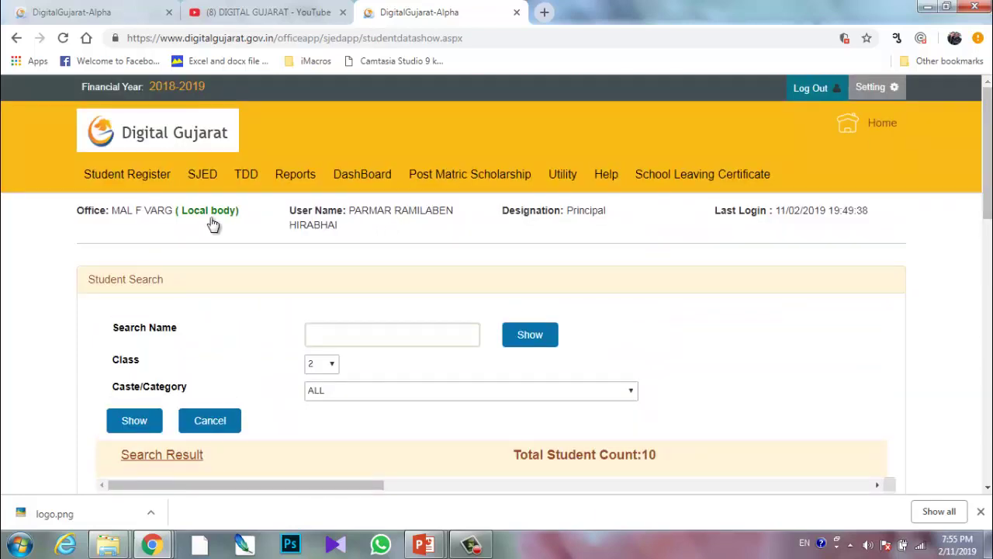
Review the already open VKY-153 Pre Matric Scholarship (Std 1 to 8) report and minimize its window
left_click(101, 176)
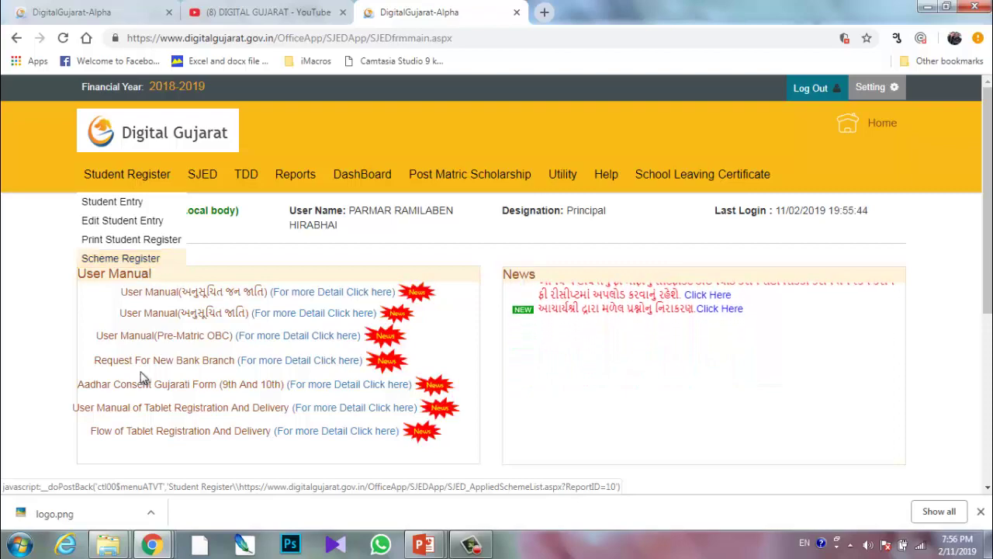
mouse_move(152, 544)
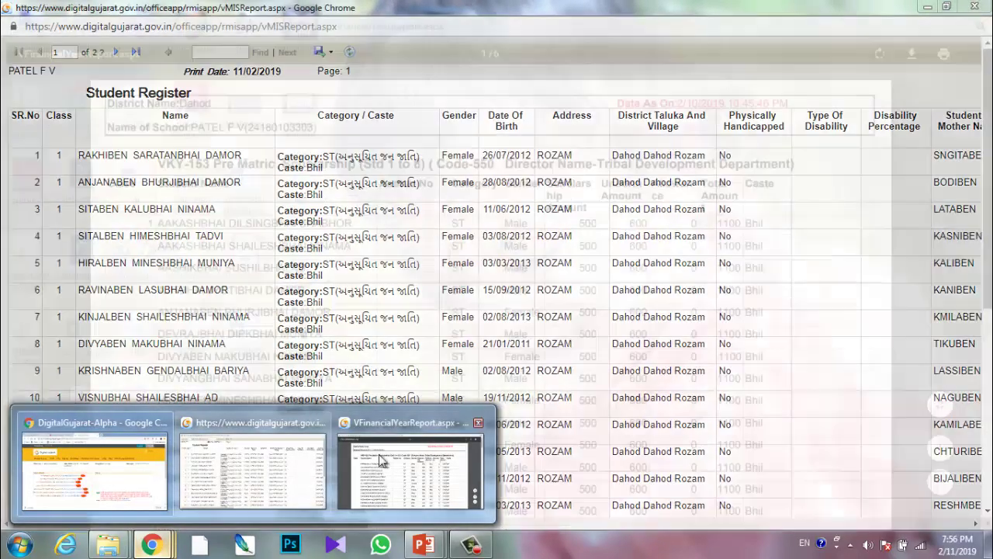
left_click(379, 456)
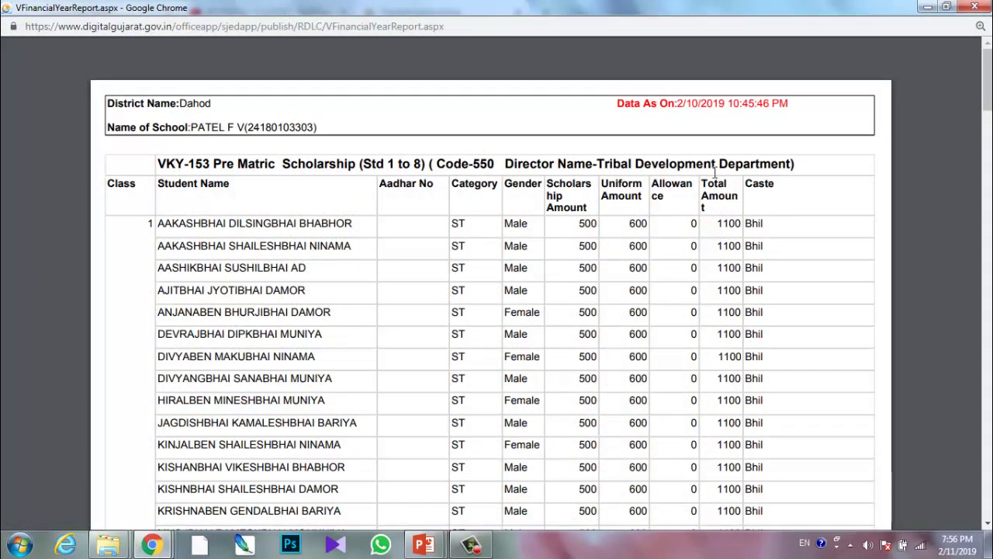
scroll(976, 107, "down", 15)
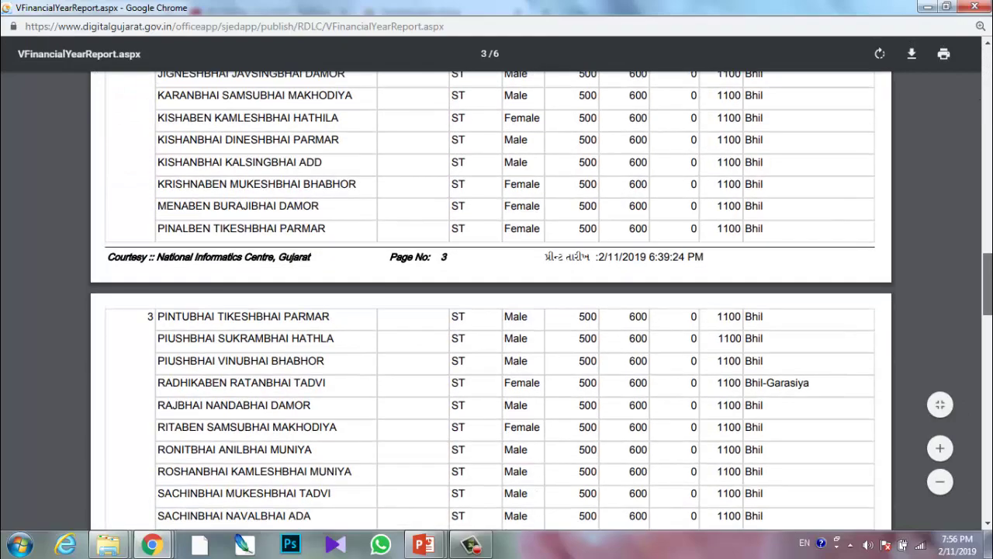
scroll(497, 310, "down", 5)
scroll(497, 310, "up", 20)
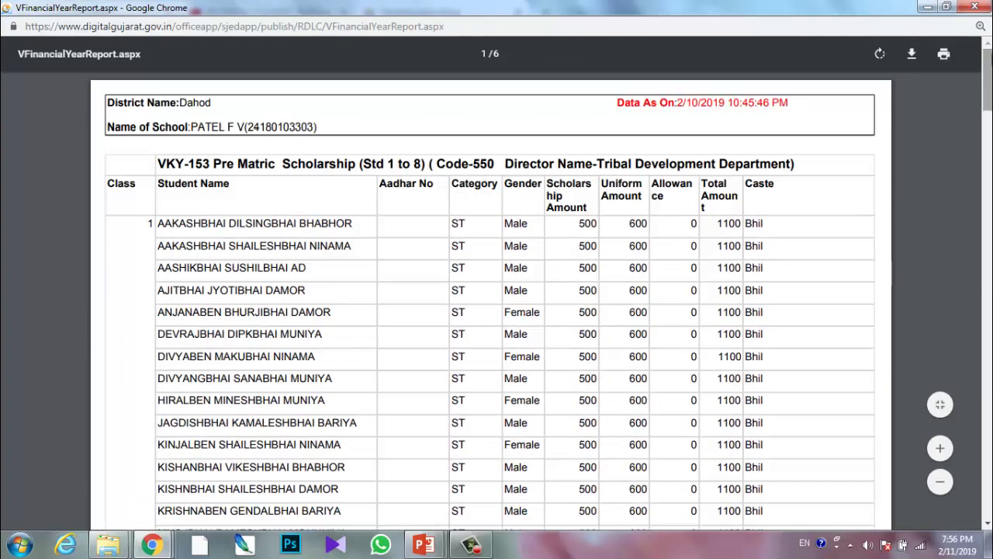
left_click(926, 7)
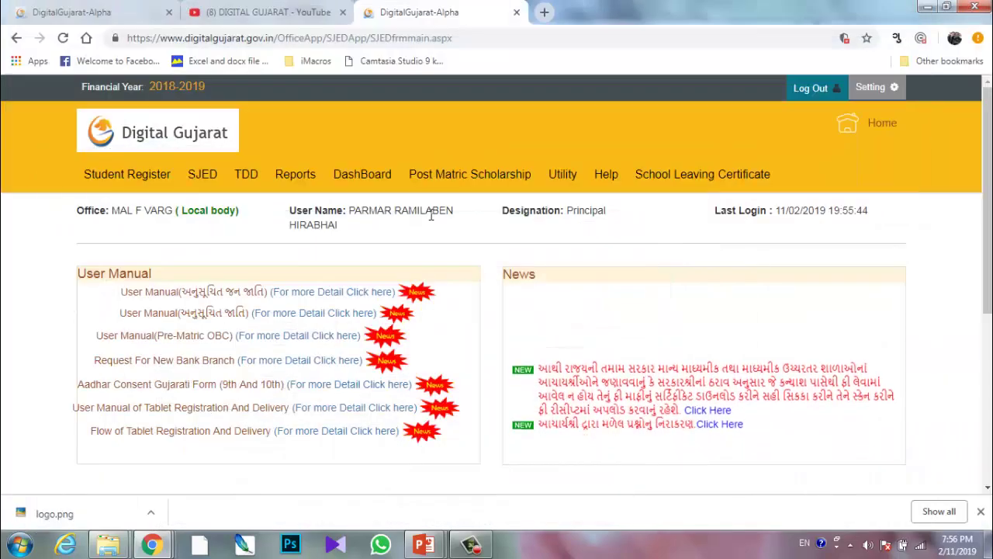
Review the SJED proposal options under Director Developing Caste Welfare, Director Scheduled Caste Welfare and Director Social Defence
mouse_move(216, 180)
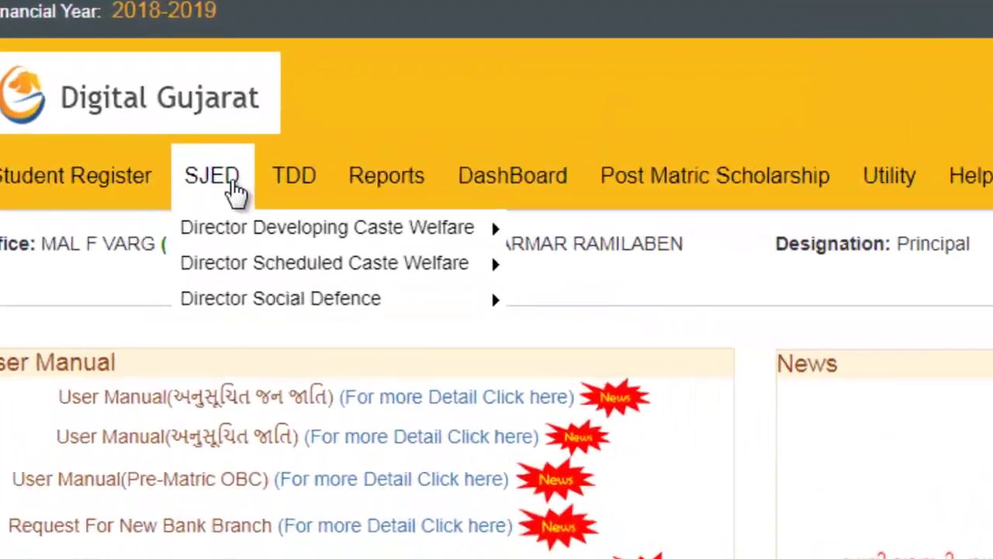
mouse_move(211, 204)
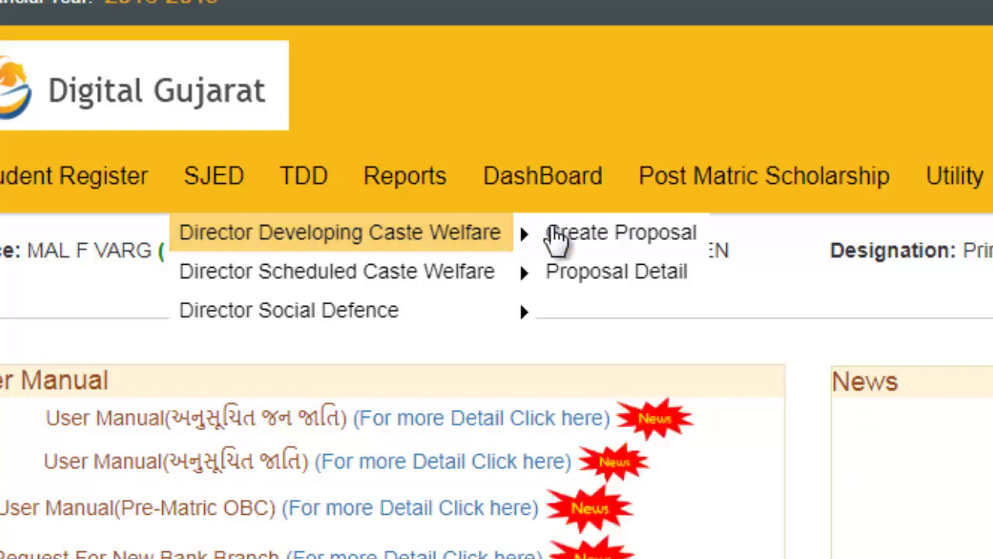
mouse_move(397, 278)
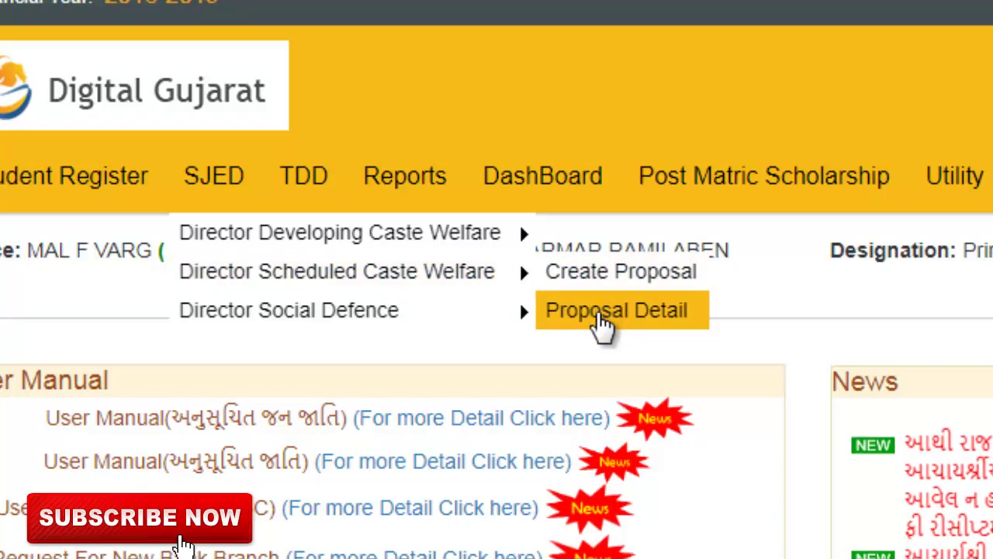
mouse_move(422, 323)
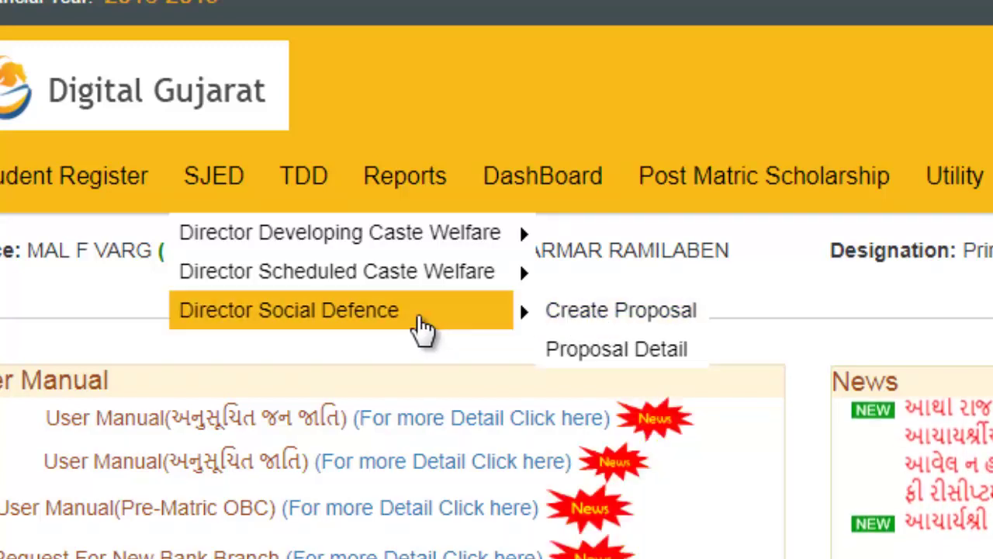
Open the Create Proposal page for TDD and bring up its student search filters
mouse_move(311, 195)
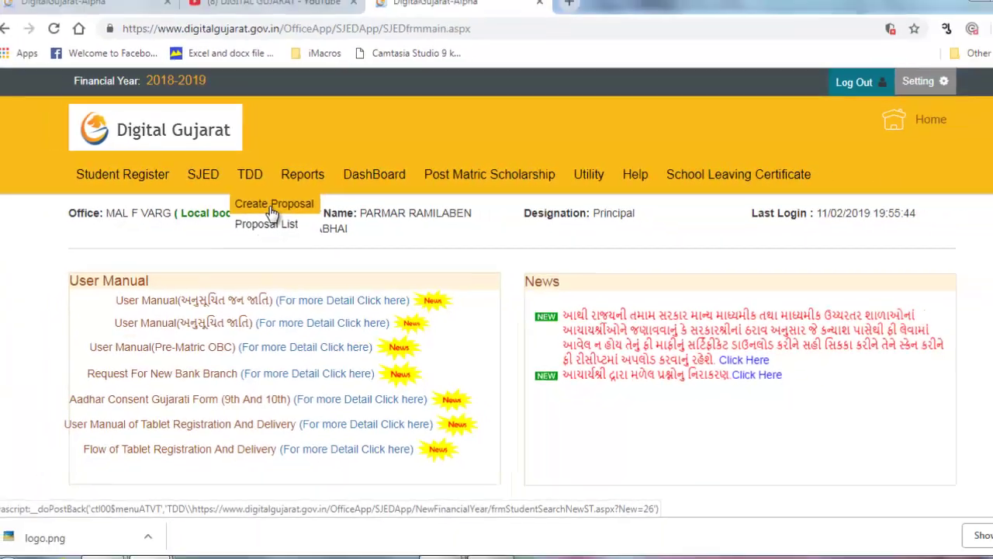
left_click(348, 241)
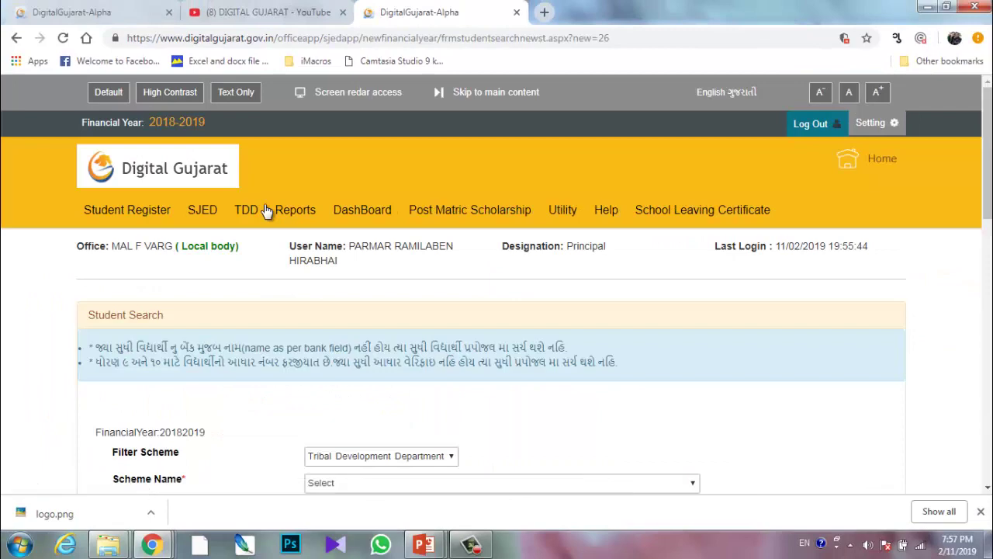
scroll(511, 277, "down", 3)
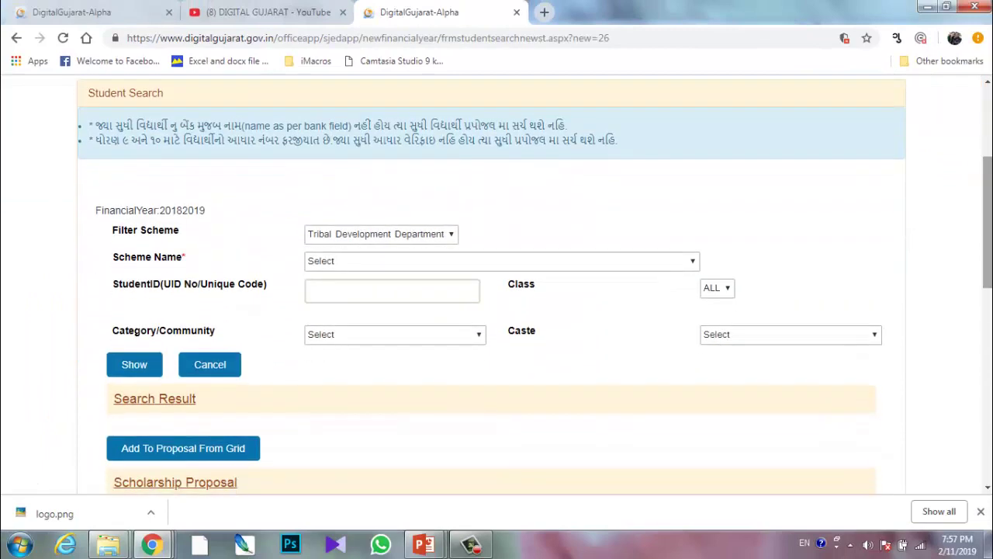
scroll(496, 286, "down", 1)
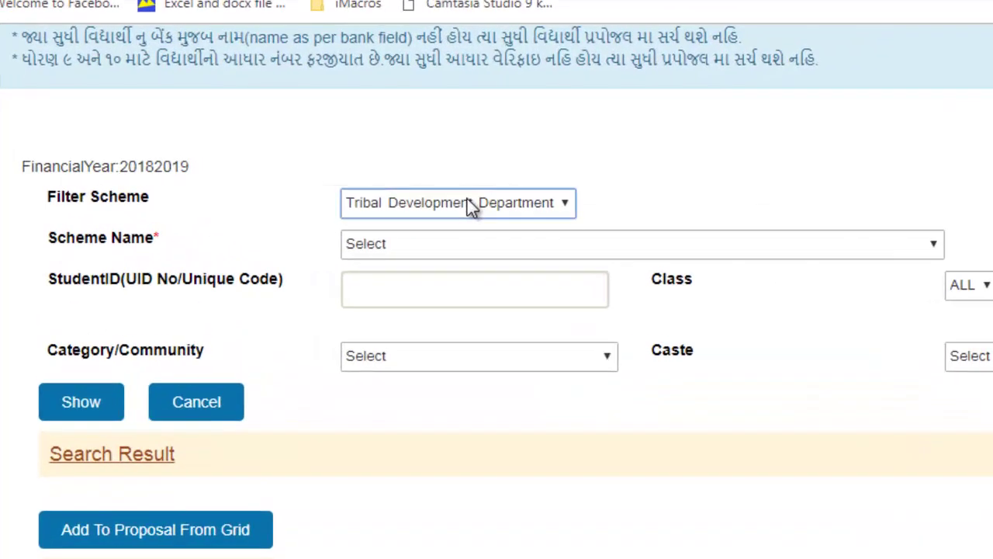
Review the available Filter Scheme and Scheme Name choices for the TDD proposal
left_click(387, 189)
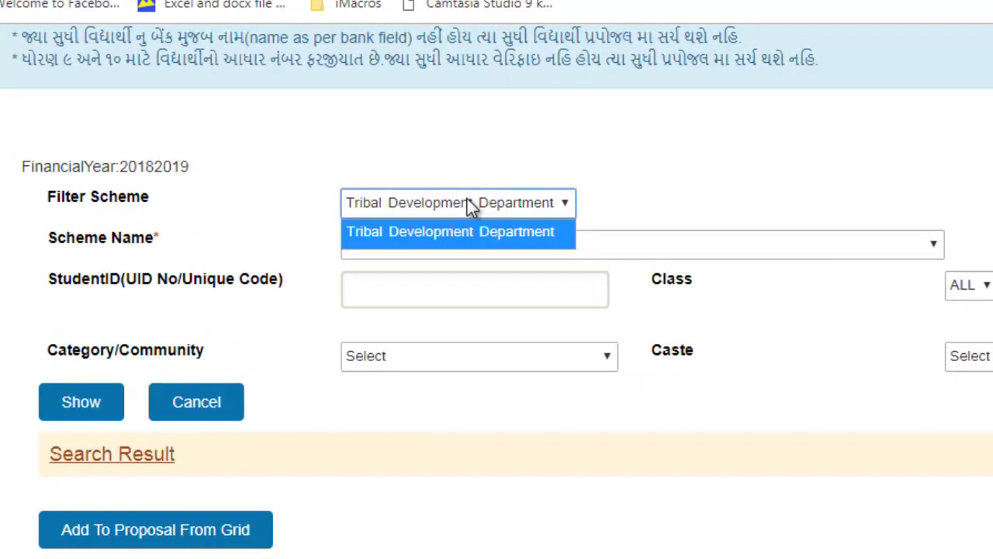
left_click(467, 198)
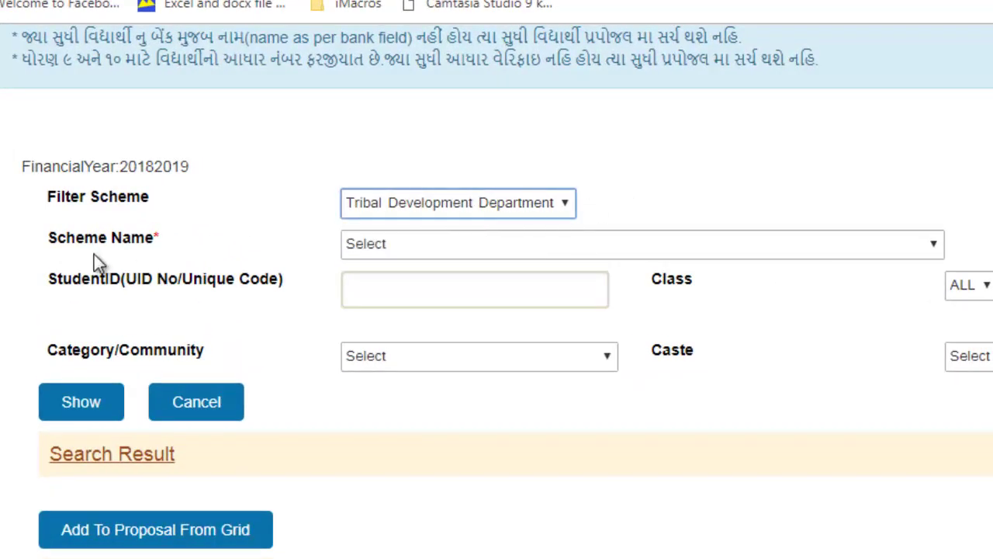
left_click(385, 246)
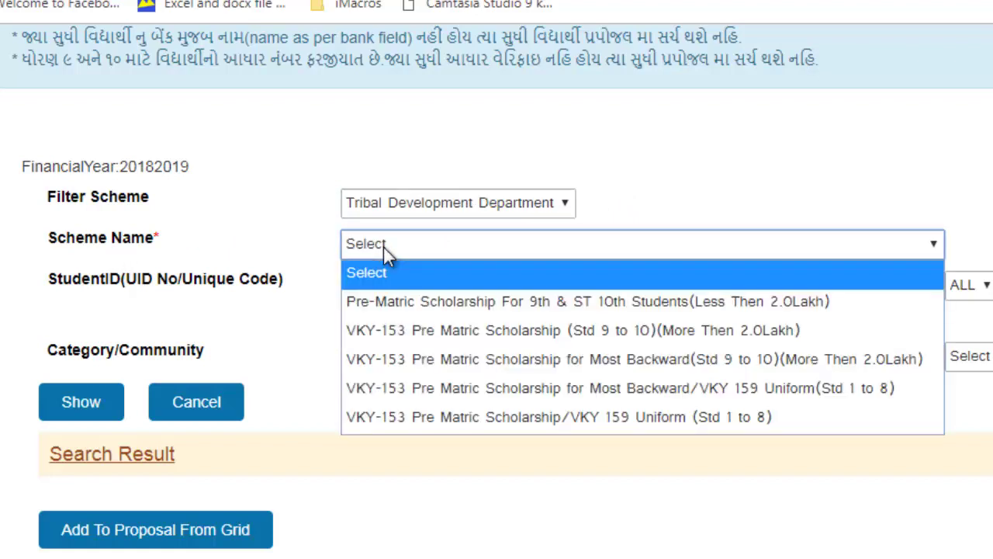